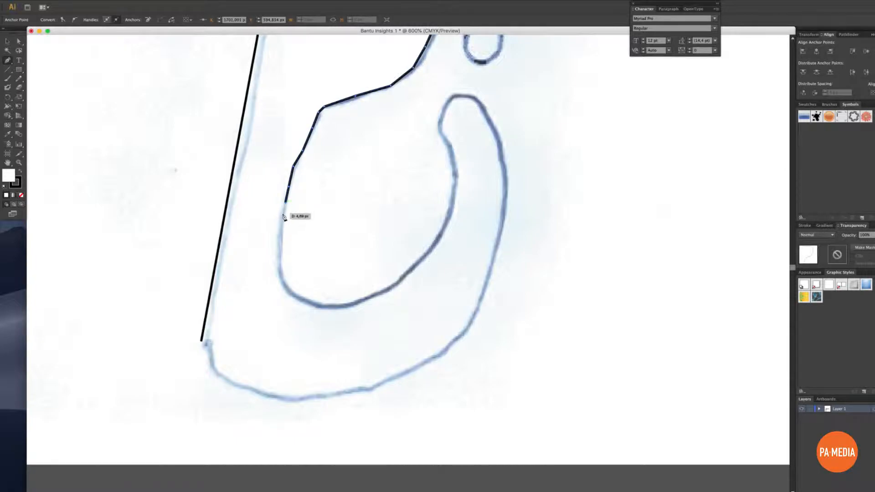
Step: Continue tracing the sketched letter's lower inner loop with the Pen tool, down its left side and around its bottom
{"action": "left_click", "coordinate": [279, 243]}
{"action": "left_click", "coordinate": [279, 268]}
{"action": "left_click", "coordinate": [286, 288]}
{"action": "left_click", "coordinate": [305, 301]}
{"action": "left_click", "coordinate": [318, 305]}
{"action": "left_click", "coordinate": [347, 307]}
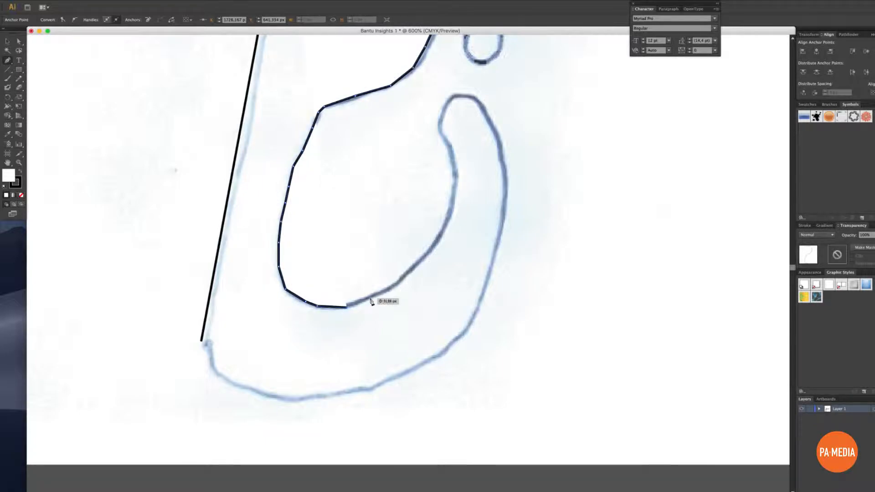
Step: Extend the pen path up the right side of the sketched lower inner loop
{"action": "left_click", "coordinate": [387, 289]}
{"action": "left_click", "coordinate": [396, 284]}
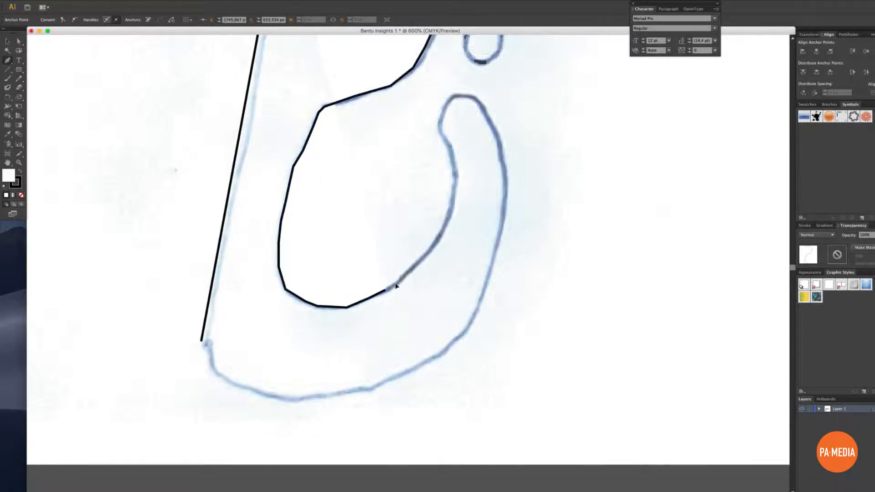
{"action": "left_click", "coordinate": [407, 273]}
{"action": "left_click", "coordinate": [418, 263]}
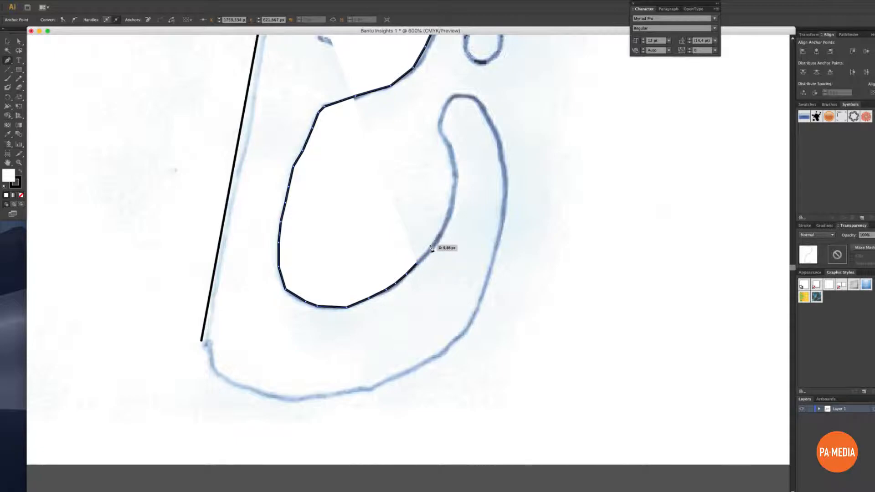
{"action": "left_click", "coordinate": [432, 246]}
{"action": "left_click", "coordinate": [452, 211]}
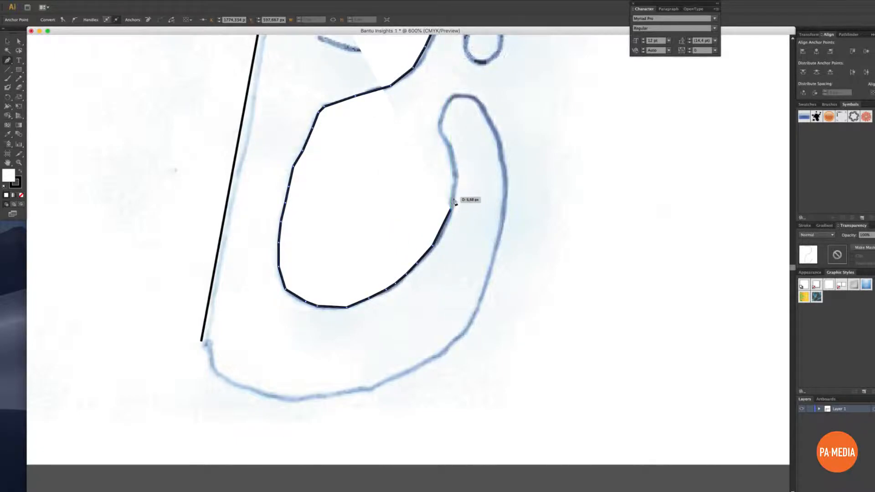
{"action": "left_click", "coordinate": [452, 209]}
Step: Trace the upper end of the inner loop and around the rounded tip of the letter's hook
{"action": "left_click", "coordinate": [455, 173]}
{"action": "left_click", "coordinate": [450, 146]}
{"action": "left_click", "coordinate": [439, 125]}
{"action": "left_click", "coordinate": [439, 120]}
{"action": "left_click", "coordinate": [444, 108]}
{"action": "left_click", "coordinate": [450, 97]}
{"action": "left_click", "coordinate": [478, 98]}
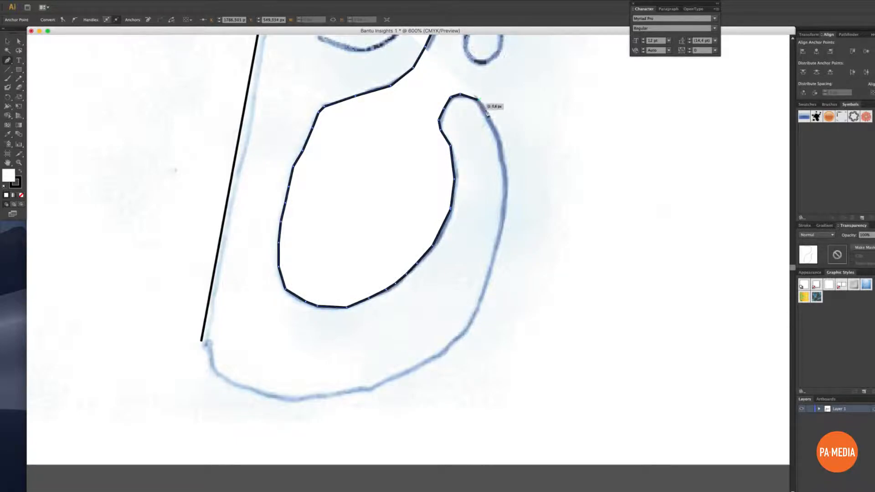
Step: Trace the outer right edge of the letter's hook downward to the start of the bottom curve
{"action": "left_click", "coordinate": [486, 115]}
{"action": "left_click", "coordinate": [497, 138]}
{"action": "left_click", "coordinate": [502, 157]}
{"action": "left_click", "coordinate": [505, 180]}
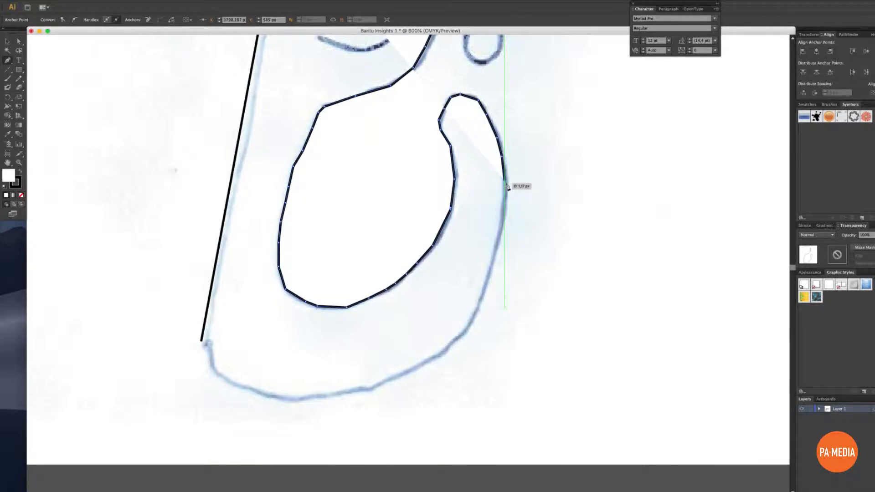
{"action": "left_click", "coordinate": [501, 224]}
{"action": "left_click", "coordinate": [492, 263]}
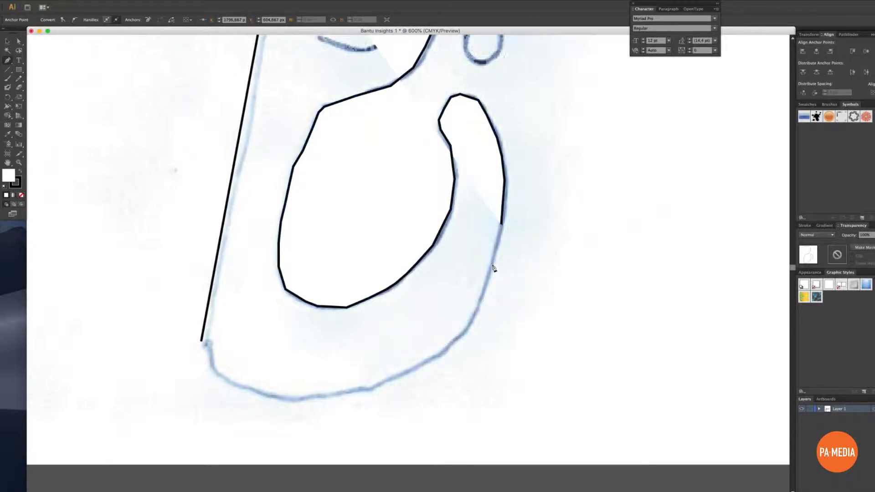
{"action": "left_click", "coordinate": [481, 291]}
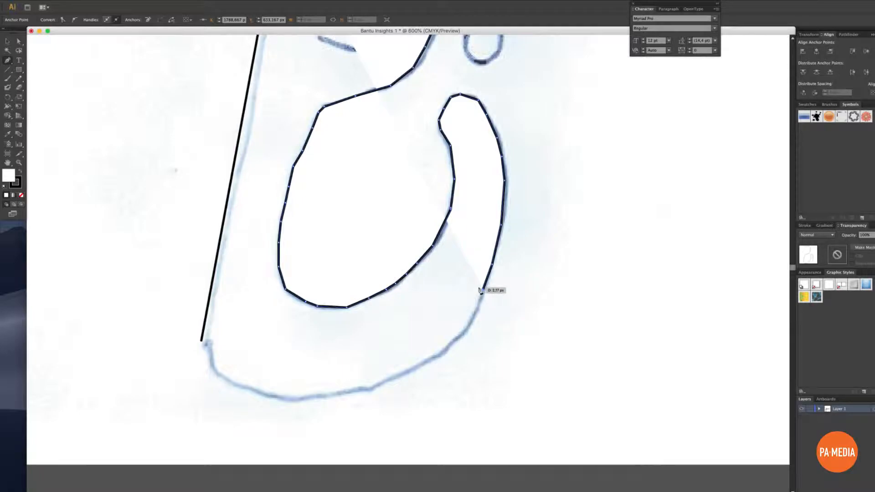
{"action": "scroll", "coordinate": [480, 291], "scroll_direction": "down", "scroll_amount": 3}
{"action": "left_click", "coordinate": [490, 268]}
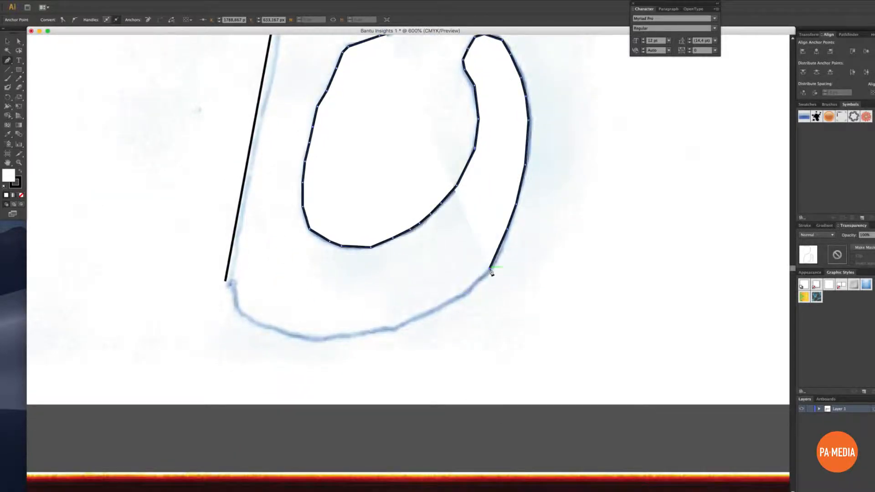
Step: Trace the letter's outer bottom curve leftward to its lowest point
{"action": "left_click", "coordinate": [469, 287]}
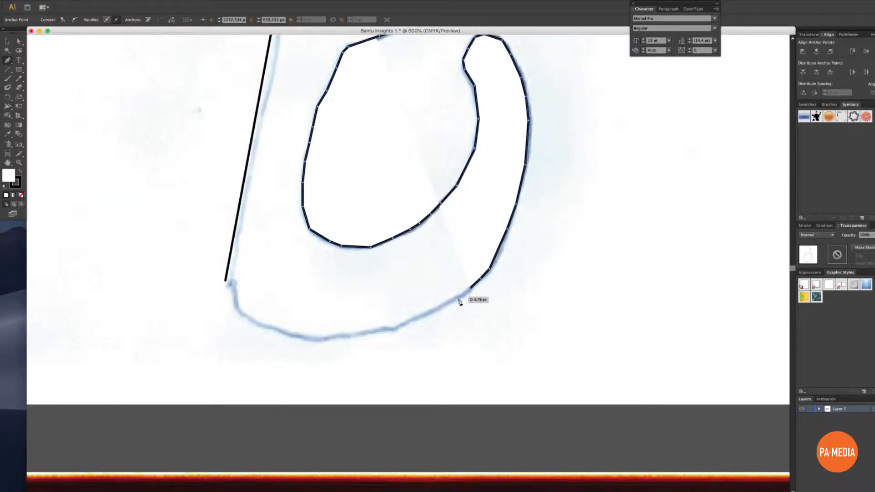
{"action": "left_click", "coordinate": [431, 311]}
{"action": "left_click", "coordinate": [406, 324]}
{"action": "left_click", "coordinate": [390, 328]}
{"action": "left_click", "coordinate": [370, 332]}
{"action": "left_click", "coordinate": [345, 338]}
{"action": "left_click", "coordinate": [322, 340]}
Step: Finish tracing the bottom curve up to the lower end of the slanted stem line
{"action": "left_click", "coordinate": [294, 338]}
{"action": "left_click", "coordinate": [272, 329]}
{"action": "left_click", "coordinate": [256, 325]}
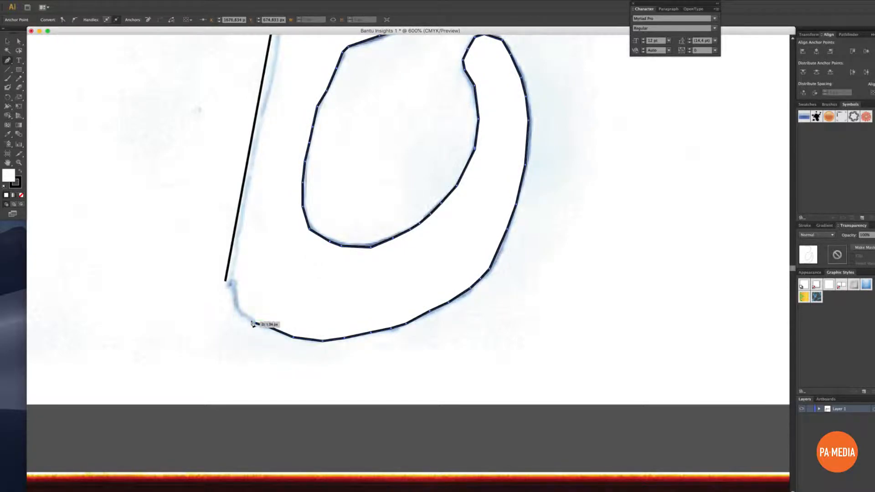
{"action": "left_click", "coordinate": [238, 314]}
{"action": "left_click", "coordinate": [226, 304]}
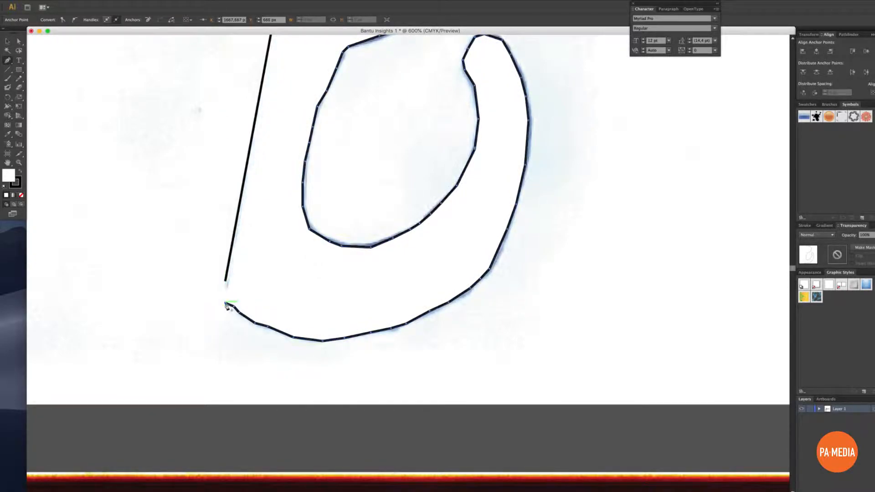
{"action": "left_click", "coordinate": [225, 281]}
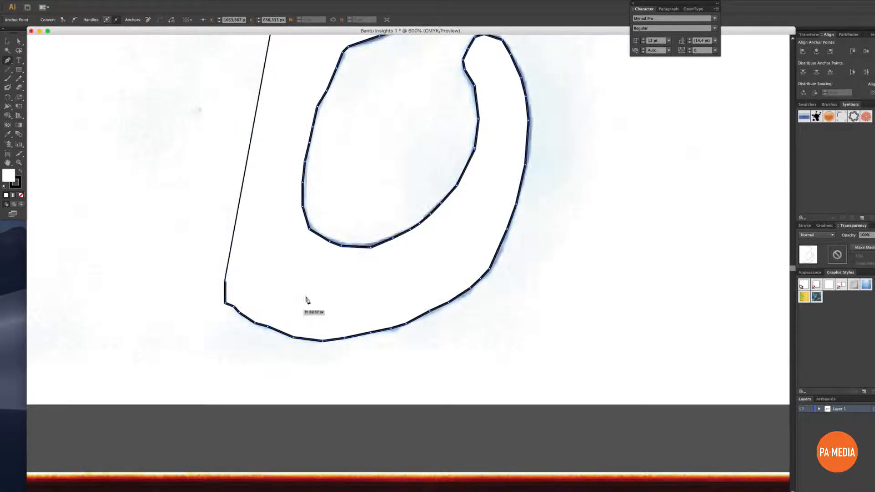
Step: Draw an ellipse about 18 px across over the sketched dot beside the letter
{"action": "key", "text": "super+minus"}
{"action": "key", "text": "super+minus"}
{"action": "key", "text": "super+minus"}
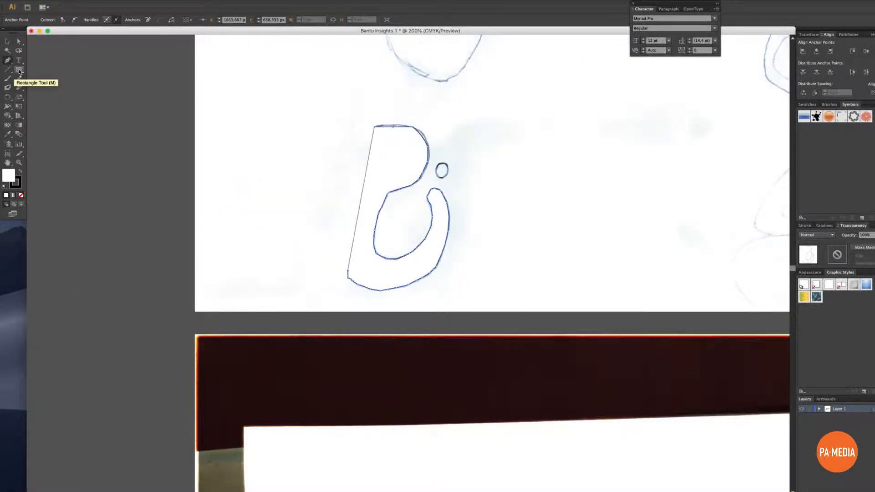
{"action": "left_click", "coordinate": [19, 71]}
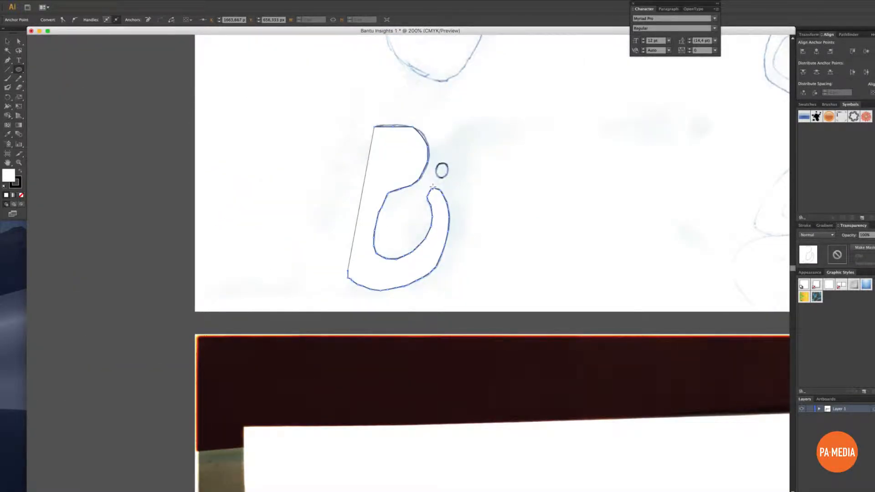
{"action": "left_click_drag", "start_coordinate": [437, 164], "coordinate": [452, 178]}
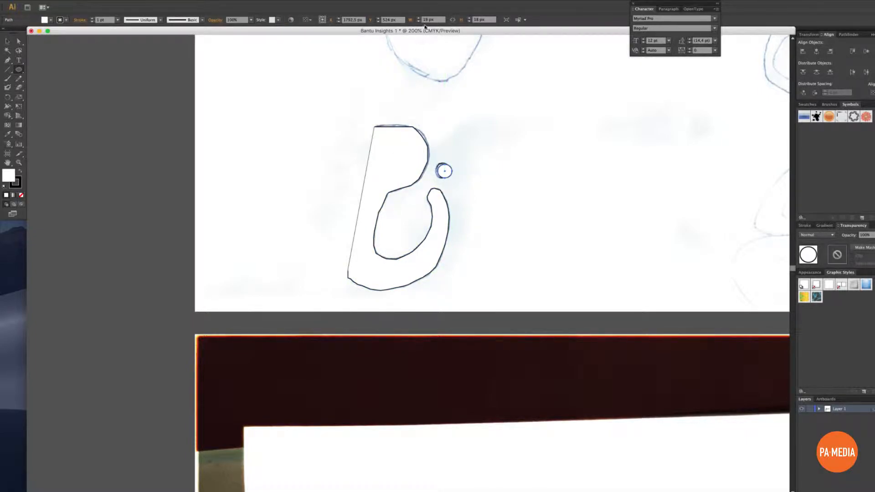
Step: Set the dot's width and height to 20 px each
{"action": "type", "text": "0"}
{"action": "left_click", "coordinate": [476, 19]}
{"action": "type", "text": "10"}
{"action": "key", "text": "Return"}
{"action": "left_click", "coordinate": [476, 20]}
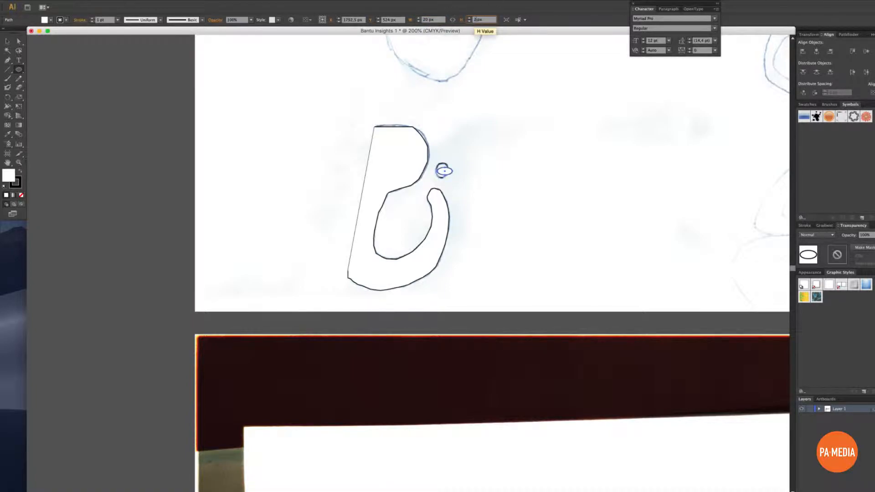
{"action": "type", "text": "20"}
{"action": "key", "text": "Return"}
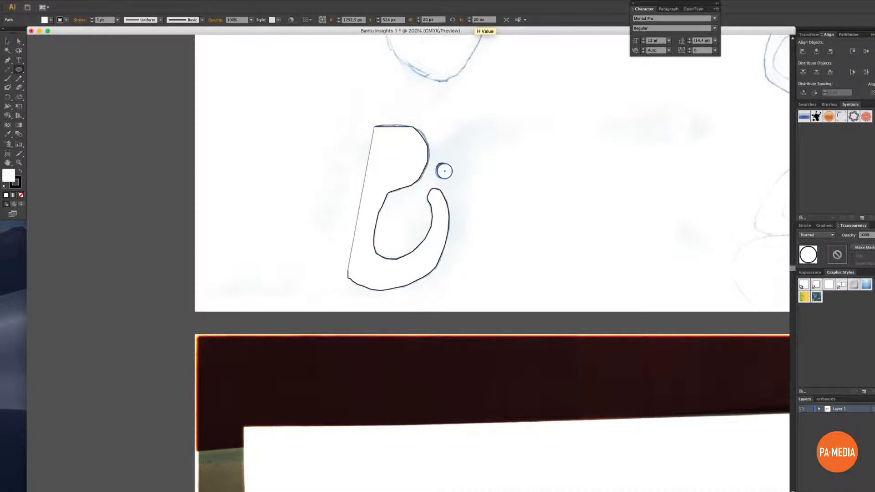
Step: Set the dot's stroke weight to 2 pt and shift the dot slightly left onto the sketched dot
{"action": "left_click", "coordinate": [92, 19]}
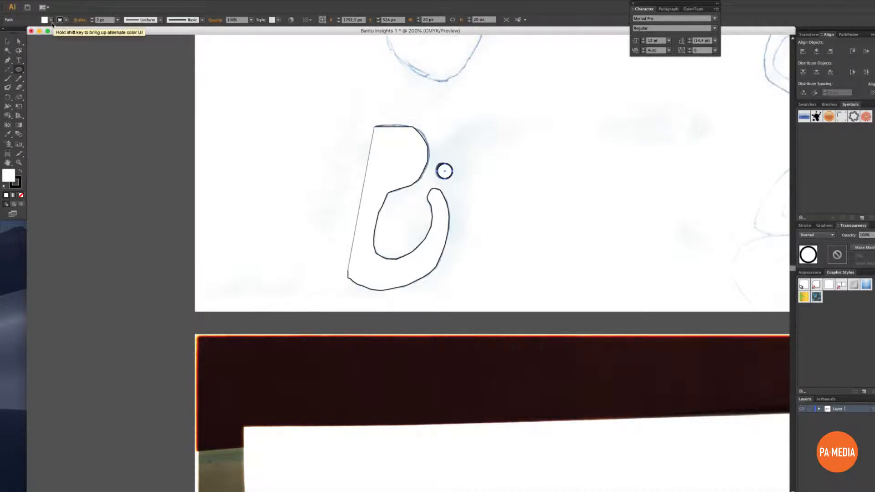
{"action": "left_click", "coordinate": [66, 20]}
{"action": "left_click", "coordinate": [4, 32]}
{"action": "key", "text": "v"}
{"action": "left_click_drag", "start_coordinate": [446, 170], "coordinate": [441, 171]}
{"action": "left_click", "coordinate": [481, 144]}
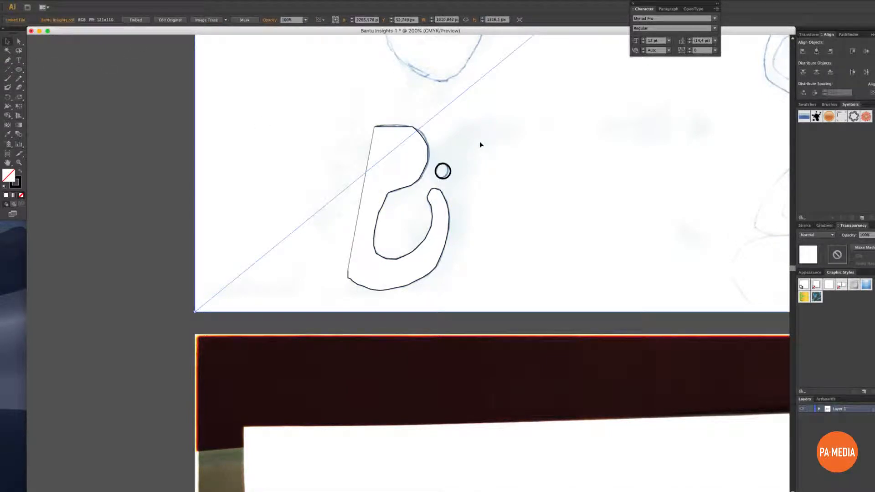
Step: Select the traced letter outline and its dot and move them from the sketch onto the blank artboard
{"action": "key", "text": "super+minus"}
{"action": "key", "text": "super+minus"}
{"action": "key", "text": "super+minus"}
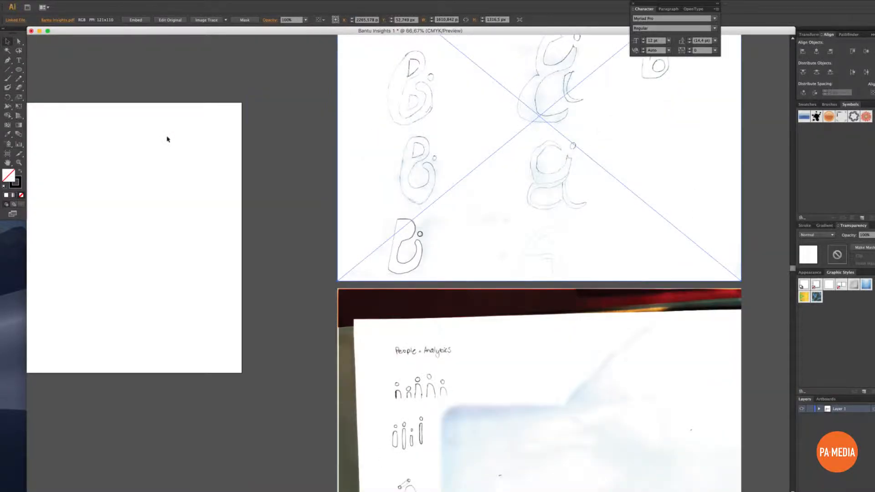
{"action": "left_click", "coordinate": [415, 237]}
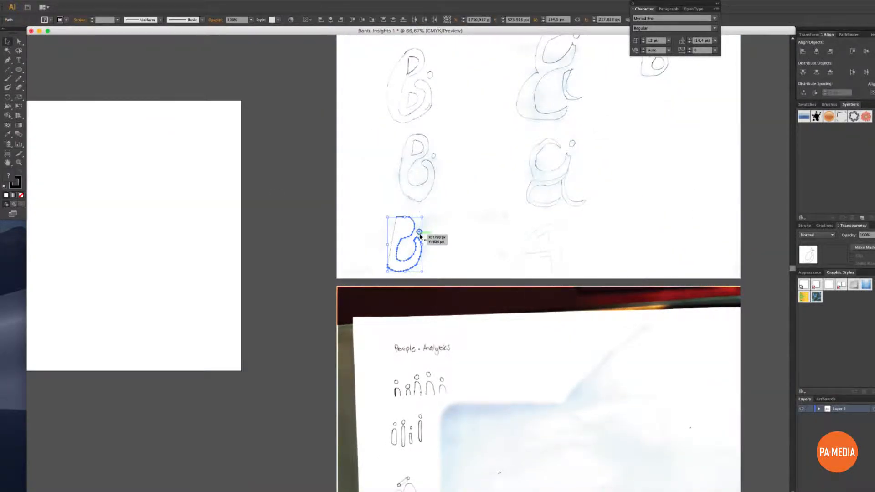
{"action": "left_click_drag", "start_coordinate": [395, 235], "coordinate": [152, 217]}
{"action": "left_click", "coordinate": [211, 190]}
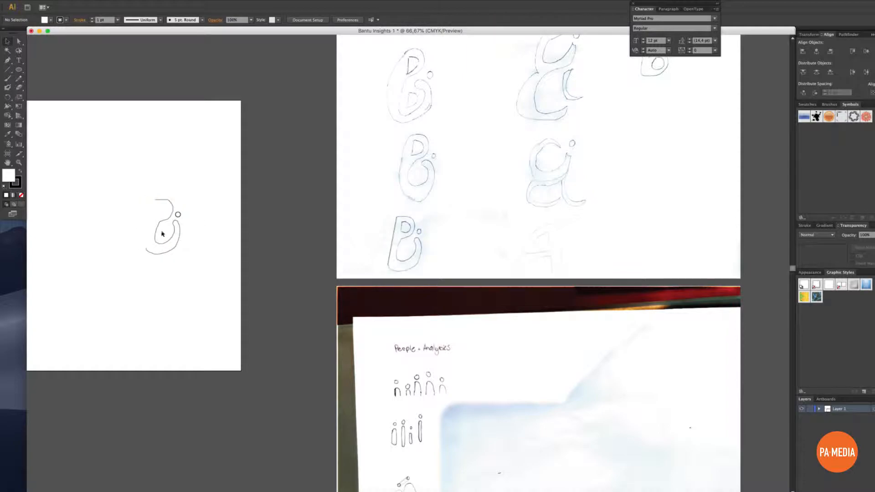
Step: Move the slanted stem line from the sketch to the left side of the outline on the blank artboard
{"action": "left_click", "coordinate": [391, 245]}
{"action": "left_click_drag", "start_coordinate": [391, 246], "coordinate": [149, 228]}
{"action": "left_click", "coordinate": [170, 169]}
Step: Shift the stem line slightly right so its ends meet the letter outline
{"action": "scroll", "coordinate": [171, 169], "scroll_direction": "left", "scroll_amount": 1}
{"action": "scroll", "coordinate": [171, 170], "scroll_direction": "left", "scroll_amount": 5}
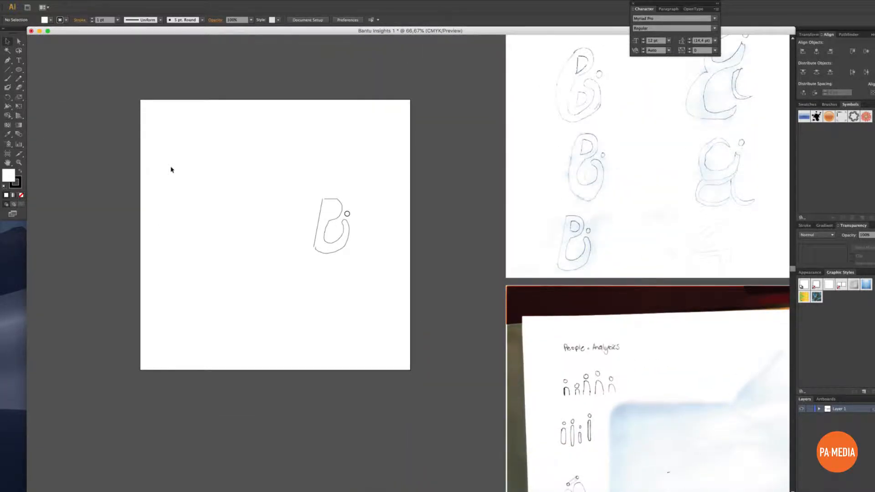
{"action": "key", "text": "super+equal"}
{"action": "key", "text": "super+equal"}
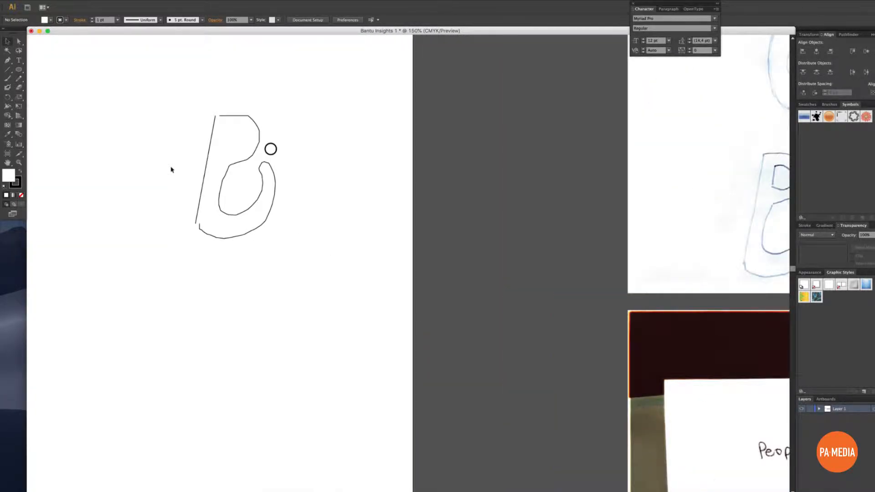
{"action": "scroll", "coordinate": [170, 169], "scroll_direction": "left", "scroll_amount": 6}
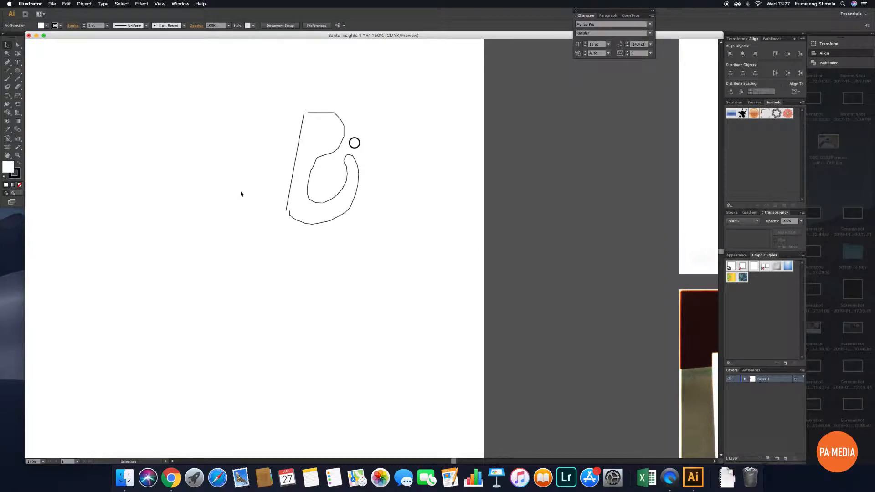
{"action": "left_click_drag", "start_coordinate": [297, 158], "coordinate": [301, 158]}
{"action": "left_click", "coordinate": [342, 139], "text": "shift"}
{"action": "left_click", "coordinate": [433, 96]}
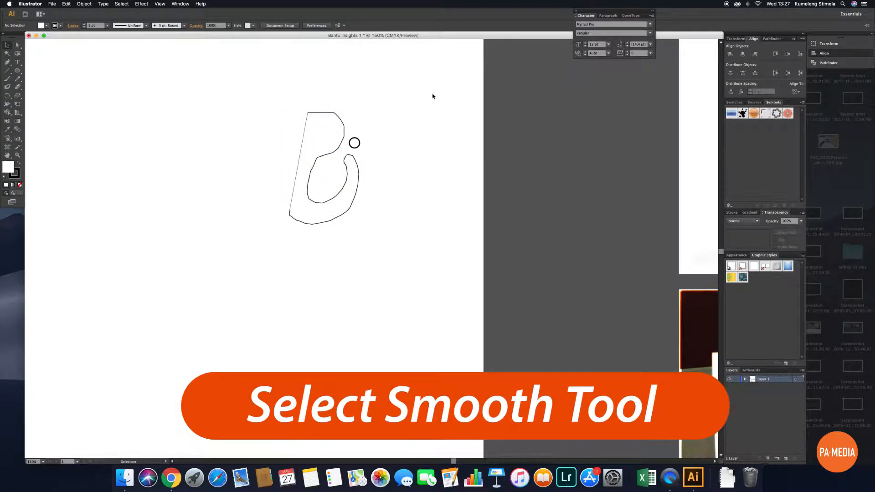
Step: Select the letter outline and round off its upper bowl with the Smooth tool
{"action": "key", "text": "super+="}
{"action": "key", "text": "super+="}
{"action": "key", "text": "super+="}
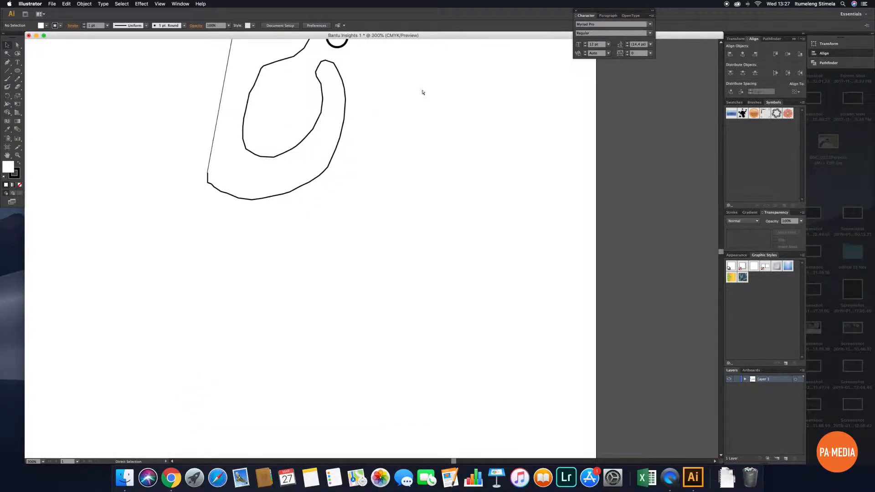
{"action": "scroll", "coordinate": [422, 92], "scroll_direction": "up", "scroll_amount": 3}
{"action": "scroll", "coordinate": [422, 92], "scroll_direction": "left", "scroll_amount": 2}
{"action": "scroll", "coordinate": [422, 91], "scroll_direction": "up", "scroll_amount": 5}
{"action": "scroll", "coordinate": [422, 91], "scroll_direction": "left", "scroll_amount": 3}
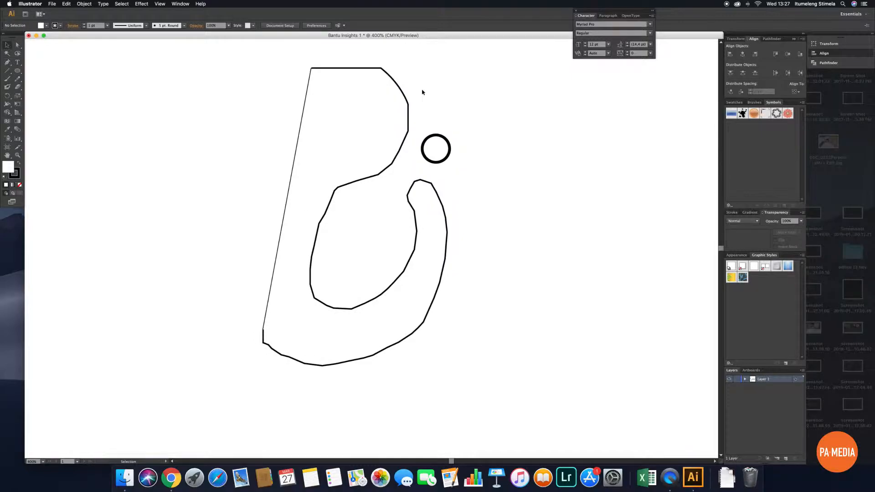
{"action": "left_click", "coordinate": [352, 68]}
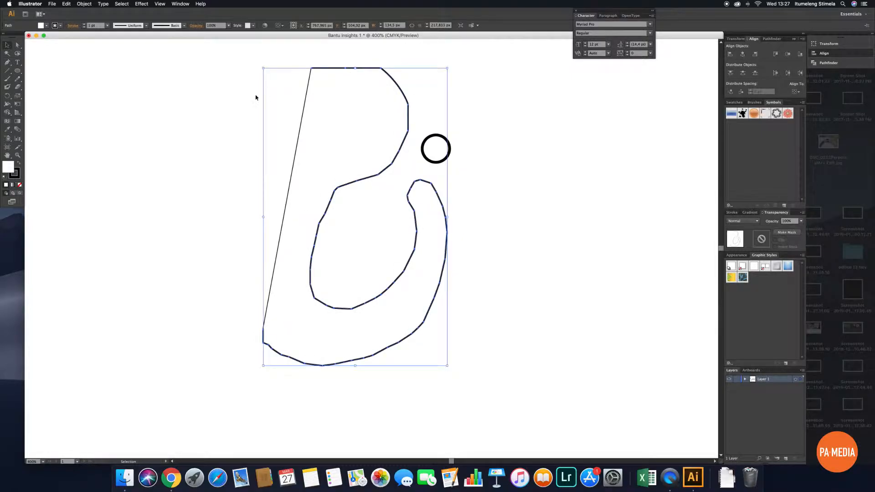
{"action": "left_click", "coordinate": [18, 80]}
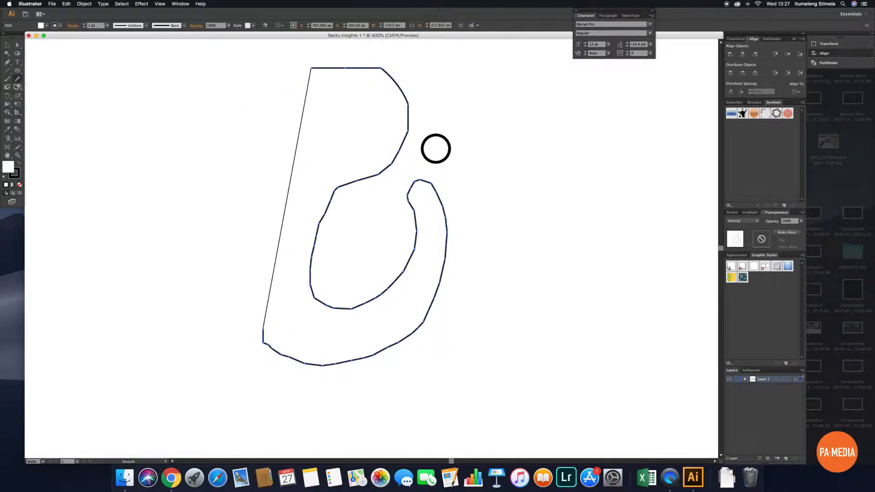
{"action": "mouse_move", "coordinate": [409, 105]}
{"action": "left_mouse_down"}
{"action": "mouse_move", "coordinate": [401, 163]}
{"action": "mouse_move", "coordinate": [363, 178]}
{"action": "mouse_move", "coordinate": [389, 166]}
{"action": "mouse_move", "coordinate": [411, 102]}
{"action": "left_mouse_up"}
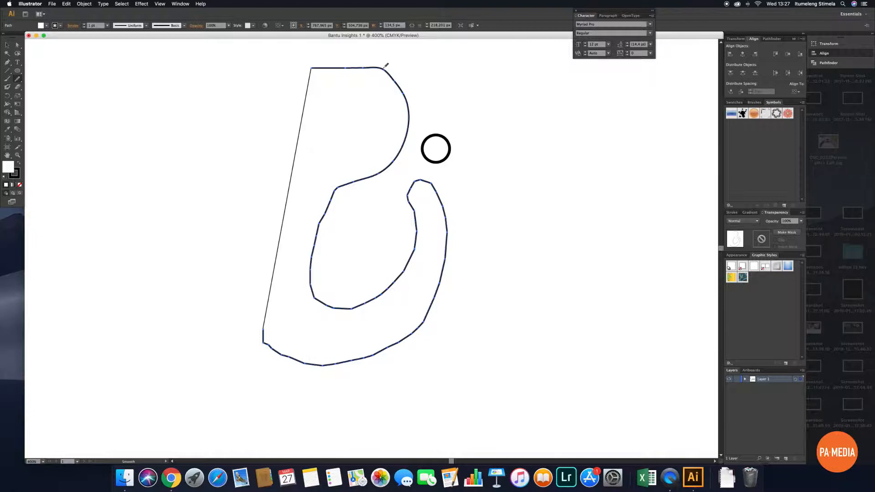
{"action": "left_click", "coordinate": [7, 46]}
{"action": "left_click_drag", "start_coordinate": [403, 94], "coordinate": [402, 82]}
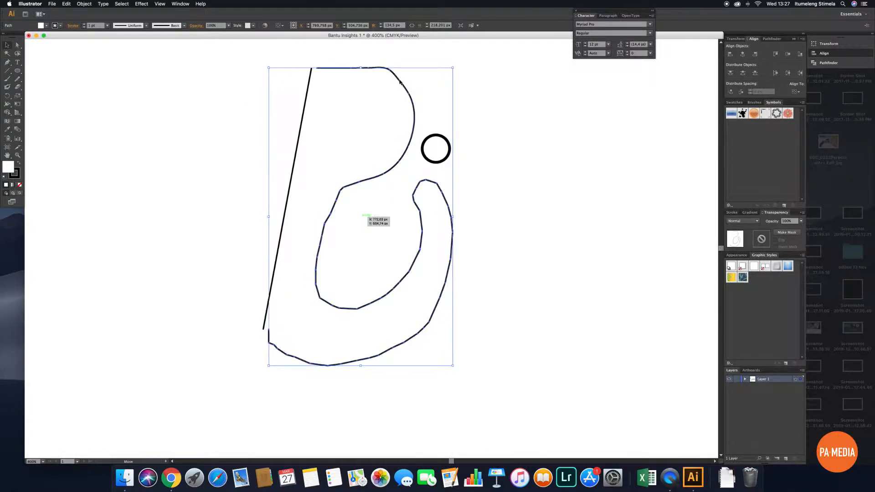
{"action": "key", "text": "cmd+z"}
{"action": "left_click", "coordinate": [7, 64]}
{"action": "left_click", "coordinate": [8, 66], "text": "alt"}
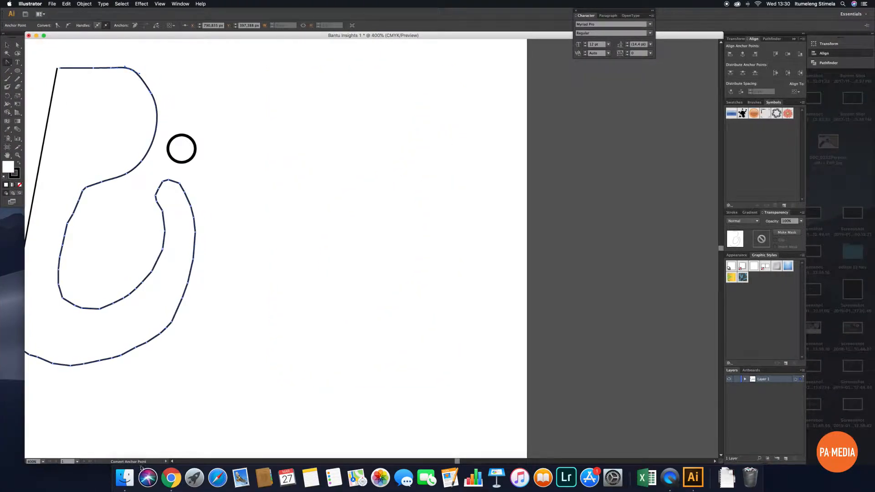
{"action": "scroll", "coordinate": [237, 177], "scroll_direction": "left", "scroll_amount": 5}
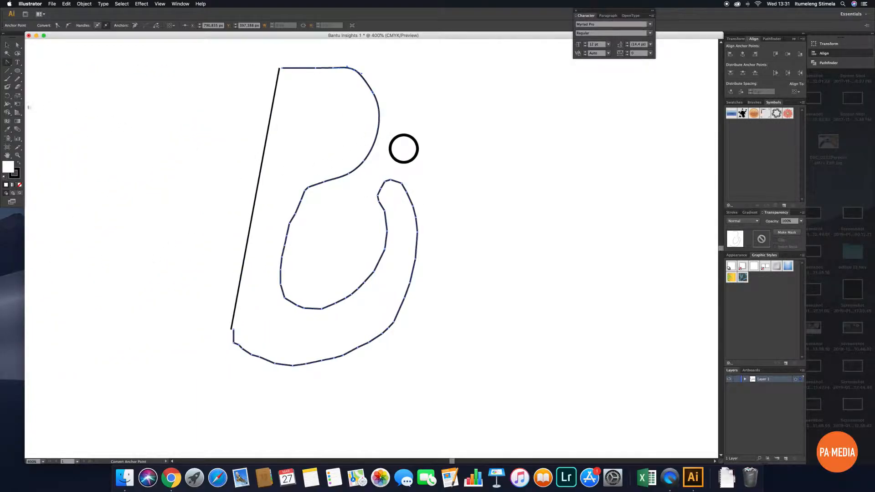
Step: Add a text frame with the letter B beside the traced outline and set it in Ayuthaya at 260 pt
{"action": "left_click", "coordinate": [20, 61]}
{"action": "mouse_move", "coordinate": [486, 89]}
{"action": "left_mouse_down"}
{"action": "mouse_move", "coordinate": [571, 240]}
{"action": "mouse_move", "coordinate": [692, 377]}
{"action": "left_mouse_up"}
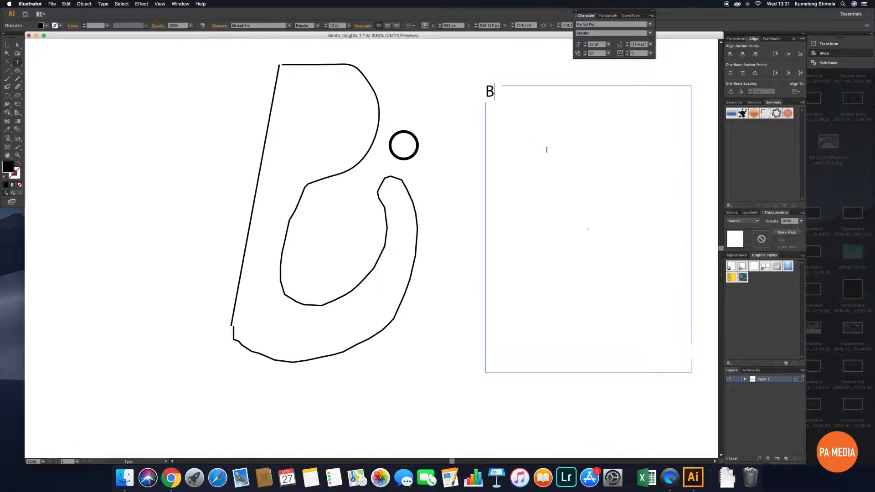
{"action": "left_click", "coordinate": [7, 45]}
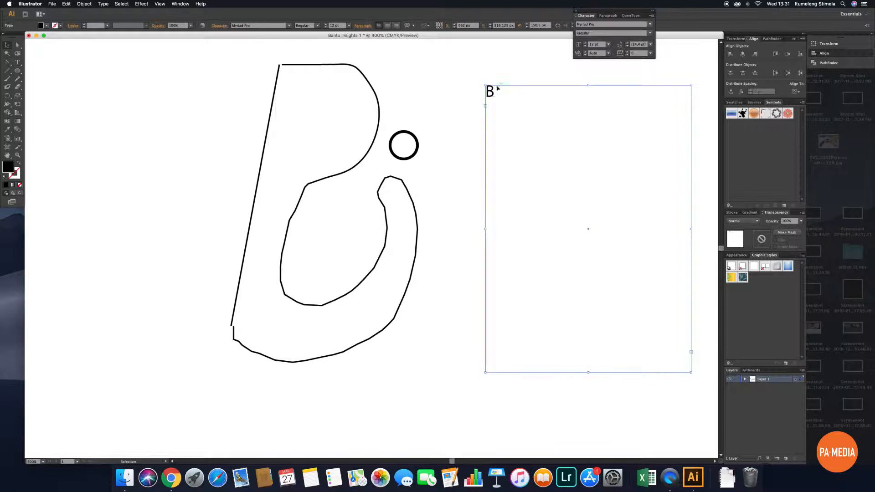
{"action": "left_click_drag", "start_coordinate": [327, 25], "coordinate": [326, 26]}
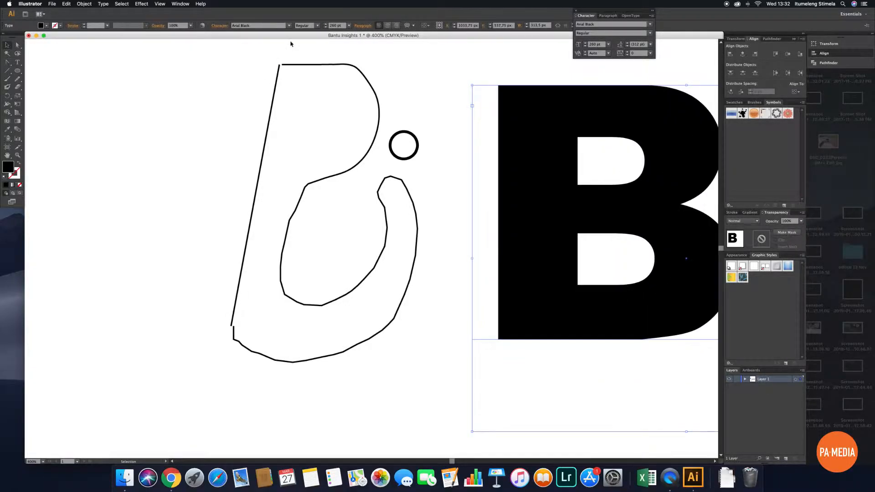
{"action": "left_click", "coordinate": [289, 26]}
{"action": "left_click", "coordinate": [268, 86]}
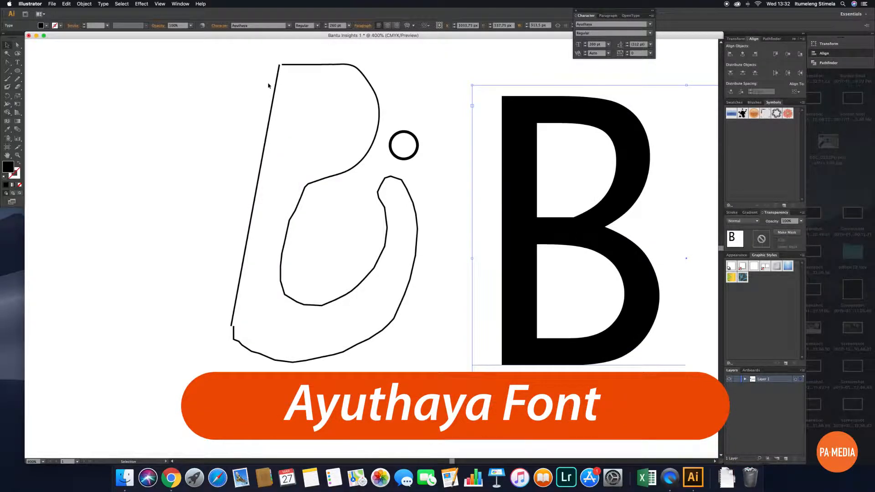
{"action": "left_click", "coordinate": [392, 82]}
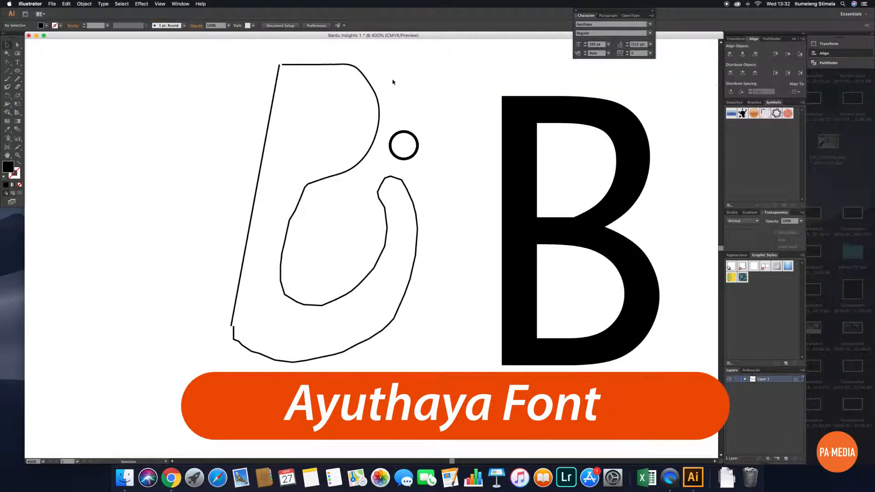
Step: Select the letter outline and smooth its lower hook's tip, outer edge and inner curve with the Smooth tool
{"action": "left_click", "coordinate": [386, 180]}
{"action": "left_click", "coordinate": [17, 79]}
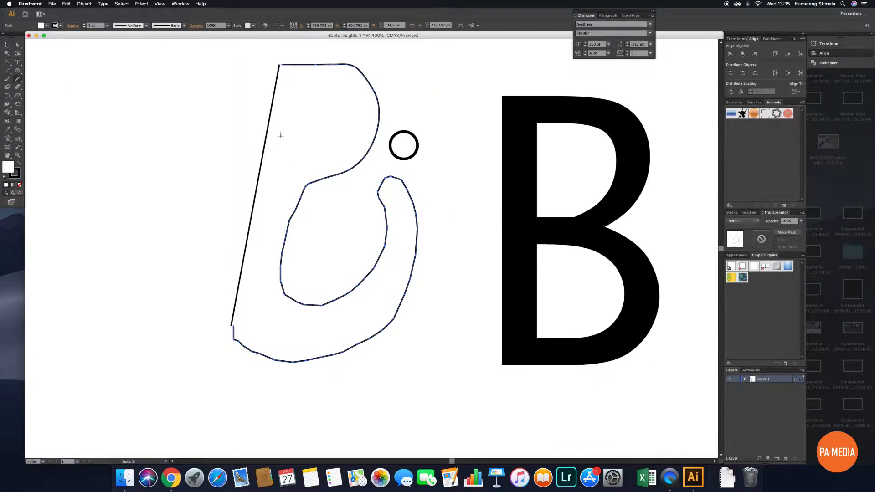
{"action": "left_click_drag", "start_coordinate": [401, 180], "coordinate": [418, 225]}
{"action": "mouse_move", "coordinate": [406, 187]}
{"action": "left_mouse_down"}
{"action": "mouse_move", "coordinate": [423, 249]}
{"action": "mouse_move", "coordinate": [411, 266]}
{"action": "left_mouse_up"}
{"action": "mouse_move", "coordinate": [379, 199]}
{"action": "left_mouse_down"}
{"action": "mouse_move", "coordinate": [381, 272]}
{"action": "mouse_move", "coordinate": [384, 244]}
{"action": "mouse_move", "coordinate": [335, 308]}
{"action": "mouse_move", "coordinate": [311, 301]}
{"action": "left_mouse_up"}
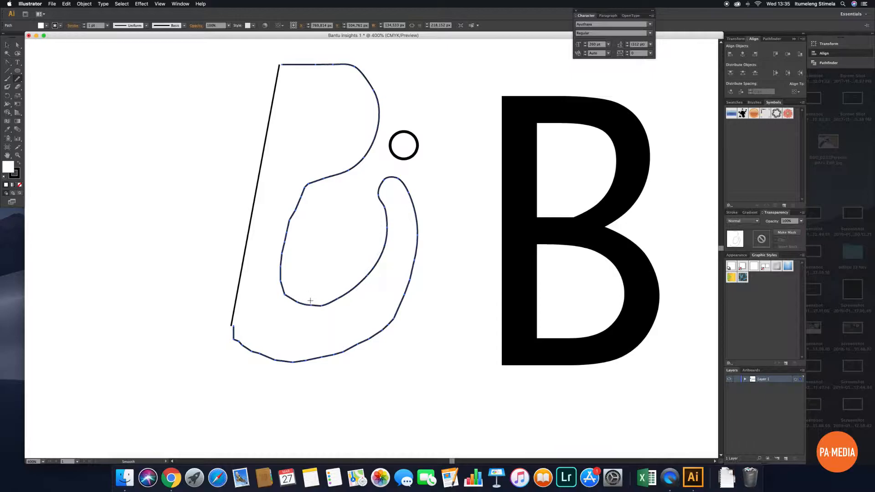
{"action": "left_click_drag", "start_coordinate": [282, 271], "coordinate": [278, 274]}
{"action": "left_click_drag", "start_coordinate": [286, 224], "coordinate": [322, 201]}
{"action": "left_click", "coordinate": [7, 45]}
{"action": "key", "text": "a"}
{"action": "left_click_drag", "start_coordinate": [301, 211], "coordinate": [291, 210]}
{"action": "key", "text": "super+z"}
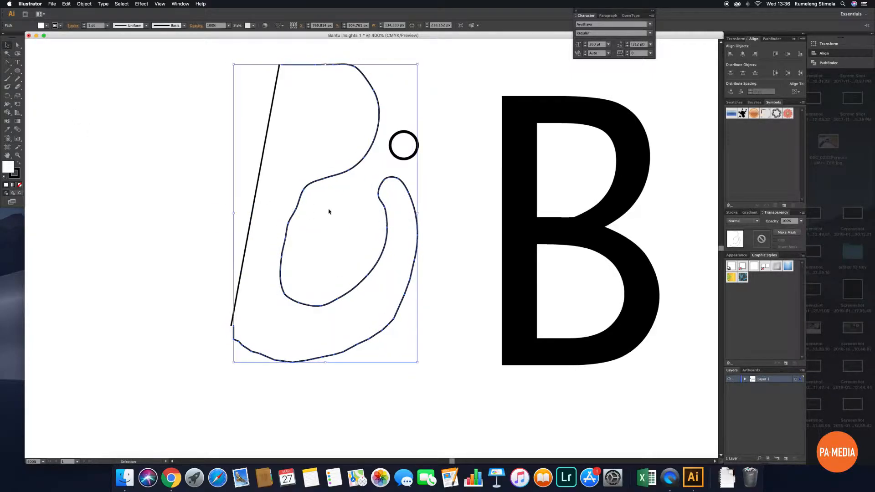
Step: Remove the letter outline's fill and set its stroke weight to 2 pt
{"action": "left_click", "coordinate": [48, 25]}
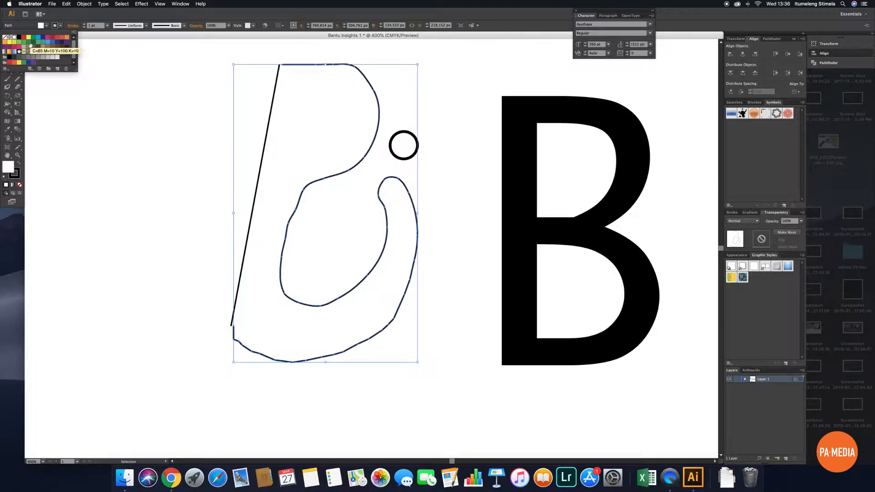
{"action": "left_click", "coordinate": [124, 93]}
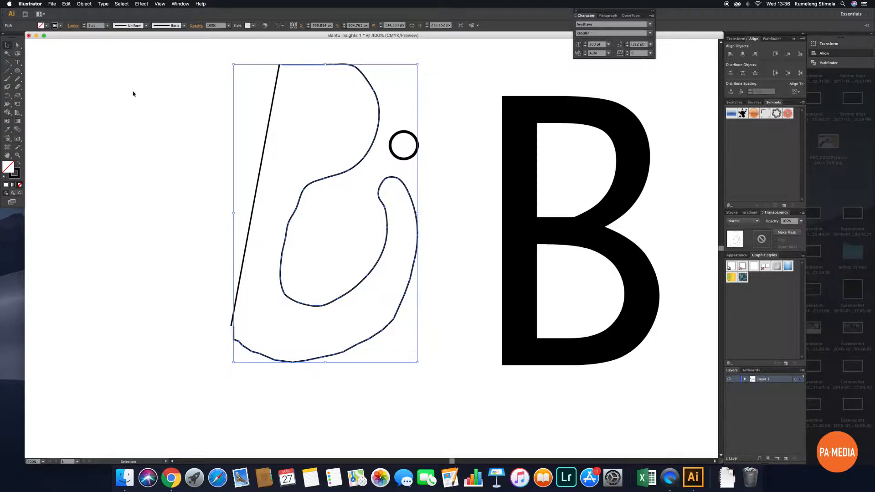
{"action": "left_click", "coordinate": [84, 24]}
{"action": "left_click", "coordinate": [139, 87]}
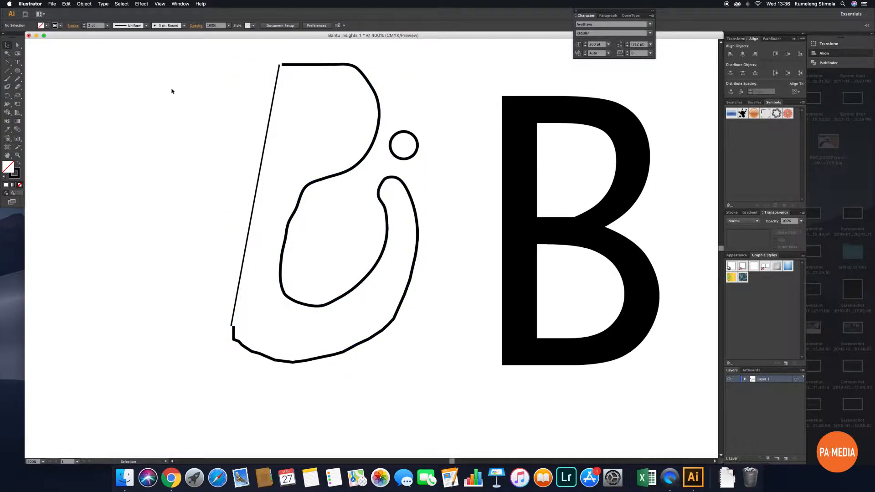
Step: Remove the slanted stem line's fill and set its stroke weight to 2 pt to match the outline
{"action": "left_click", "coordinate": [259, 177]}
{"action": "left_click", "coordinate": [47, 25]}
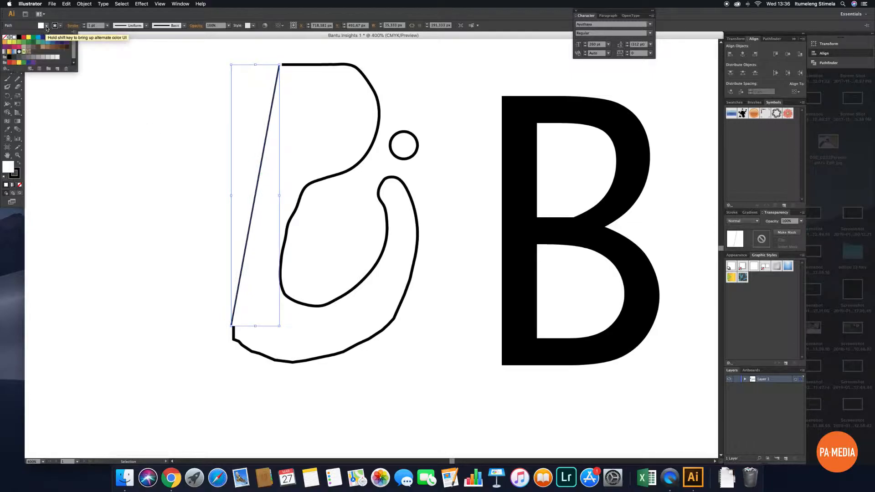
{"action": "left_click", "coordinate": [4, 37]}
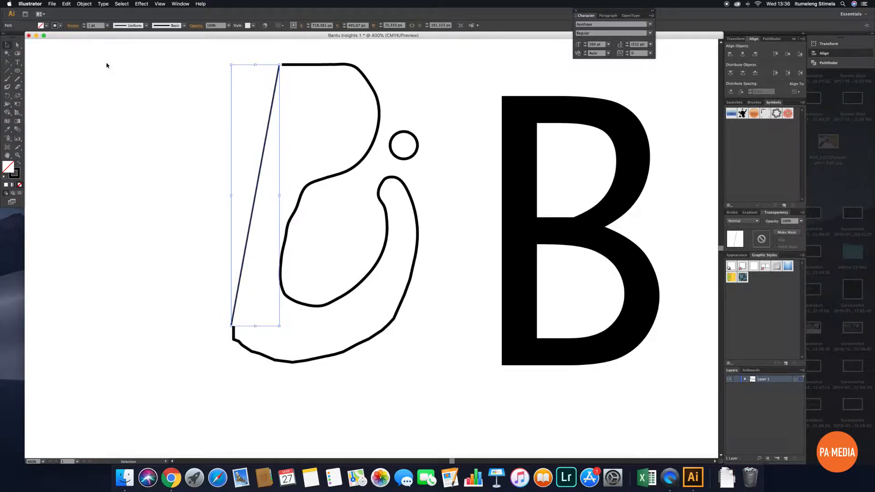
{"action": "left_click", "coordinate": [83, 23]}
{"action": "left_click", "coordinate": [130, 102]}
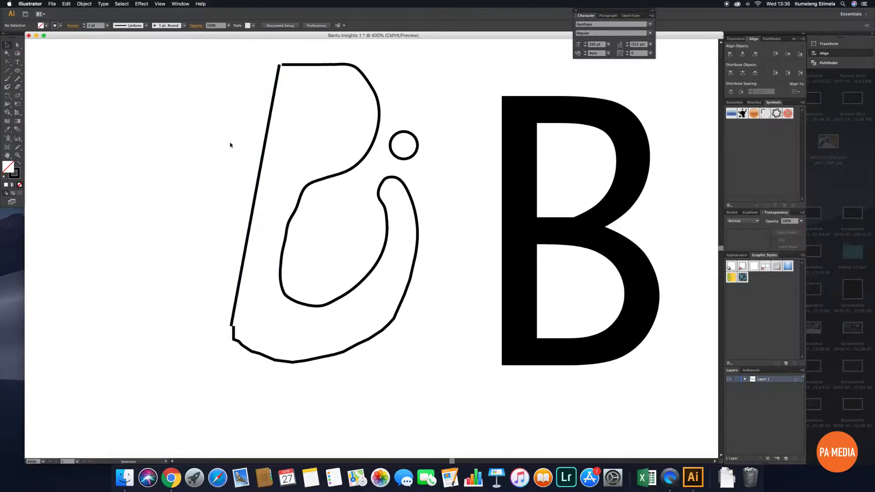
Step: Smooth the outline's inner curve along its left side up to the junction with the upper bowl
{"action": "left_click", "coordinate": [325, 174]}
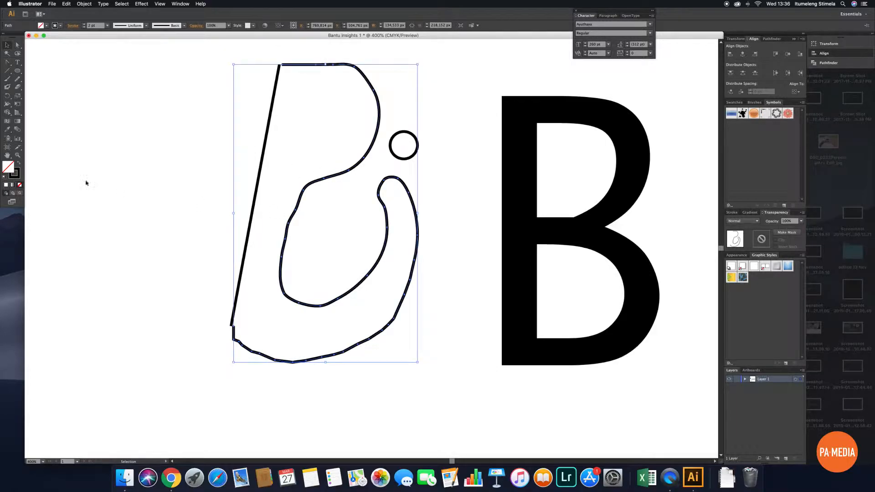
{"action": "left_click", "coordinate": [18, 79]}
{"action": "left_click_drag", "start_coordinate": [278, 272], "coordinate": [280, 277]}
{"action": "left_click_drag", "start_coordinate": [313, 190], "coordinate": [349, 173]}
{"action": "mouse_move", "coordinate": [287, 212]}
{"action": "left_mouse_down"}
{"action": "mouse_move", "coordinate": [288, 231]}
{"action": "mouse_move", "coordinate": [315, 177]}
{"action": "left_mouse_up"}
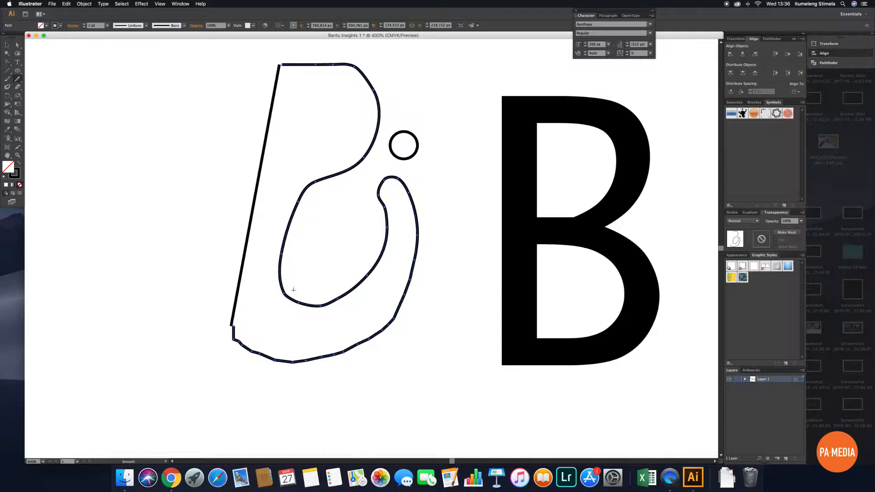
Step: Smooth the outline's bottom curve from the stem's lower end around to the outer edge of the hook
{"action": "left_click_drag", "start_coordinate": [242, 352], "coordinate": [347, 358]}
{"action": "left_click_drag", "start_coordinate": [295, 370], "coordinate": [367, 332]}
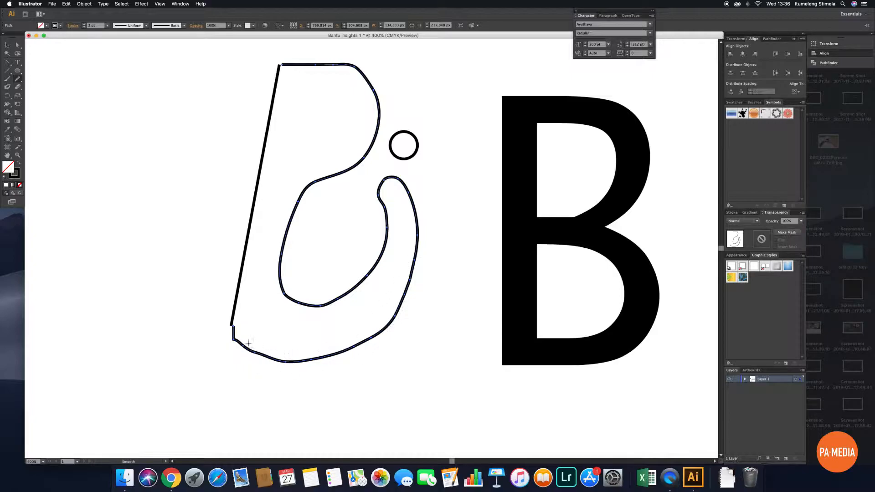
{"action": "mouse_move", "coordinate": [249, 342]}
{"action": "left_mouse_down"}
{"action": "mouse_move", "coordinate": [365, 329]}
{"action": "mouse_move", "coordinate": [419, 292]}
{"action": "left_mouse_up"}
{"action": "left_click_drag", "start_coordinate": [245, 353], "coordinate": [220, 326]}
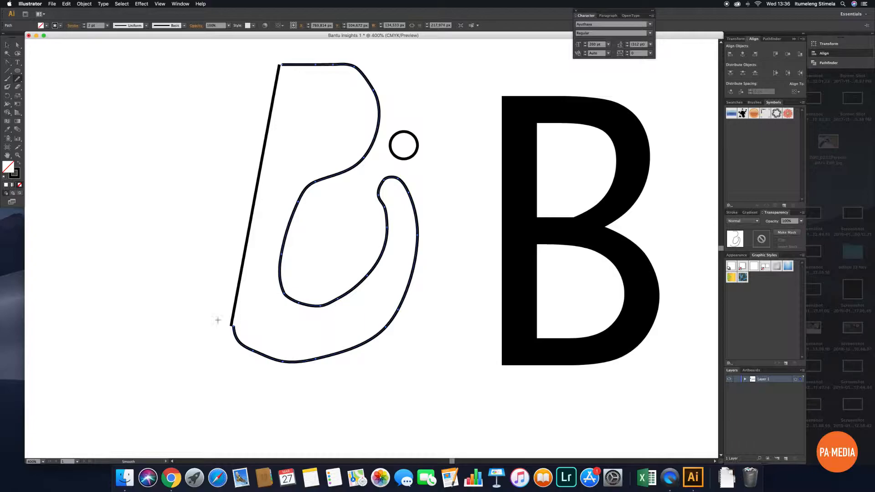
Step: Pull the anchor points at the upper bowl's shoulder outward and upward to widen the bowl
{"action": "key", "text": "shift+c"}
{"action": "left_click_drag", "start_coordinate": [354, 67], "coordinate": [401, 94]}
{"action": "left_click", "coordinate": [370, 85]}
{"action": "key", "text": "super+z"}
{"action": "key", "text": "a"}
{"action": "left_click_drag", "start_coordinate": [362, 64], "coordinate": [394, 60]}
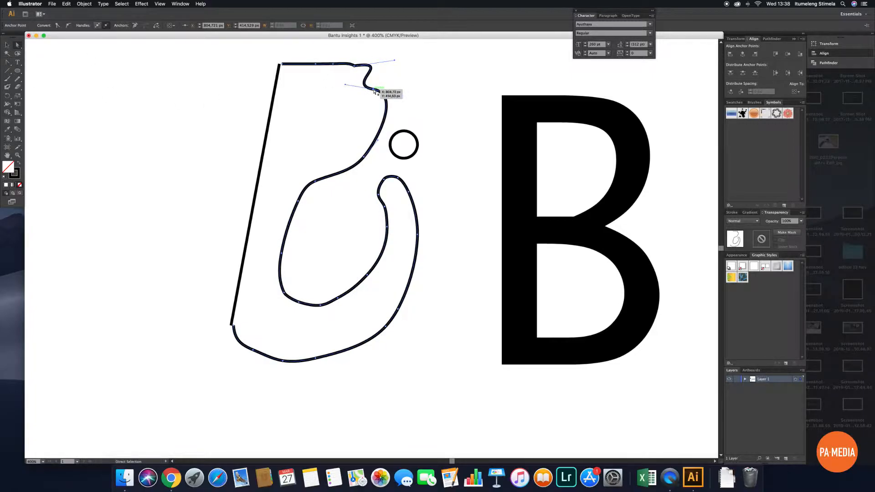
{"action": "left_click_drag", "start_coordinate": [375, 92], "coordinate": [383, 73]}
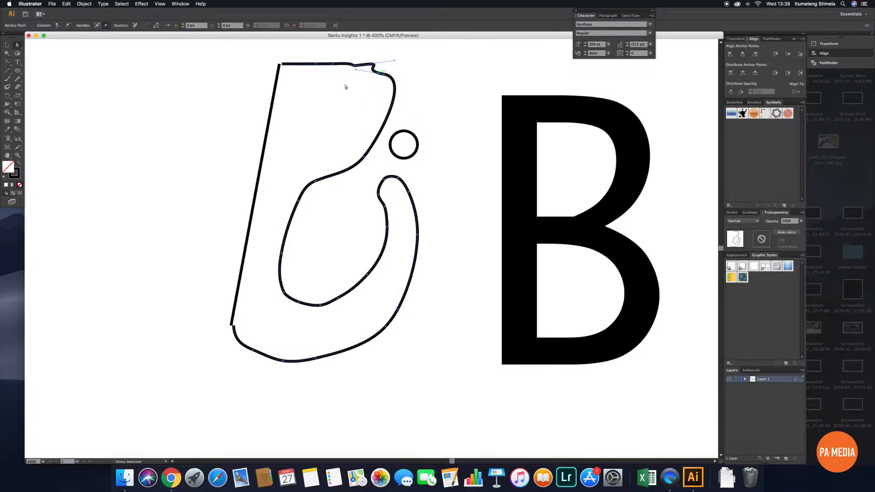
Step: Smooth the widened upper bowl and the inner curve down to the hook's tip with the Smooth tool
{"action": "left_click", "coordinate": [18, 79]}
{"action": "mouse_move", "coordinate": [333, 65]}
{"action": "left_mouse_down"}
{"action": "mouse_move", "coordinate": [394, 90]}
{"action": "mouse_move", "coordinate": [356, 175]}
{"action": "mouse_move", "coordinate": [374, 65]}
{"action": "mouse_move", "coordinate": [356, 171]}
{"action": "left_mouse_up"}
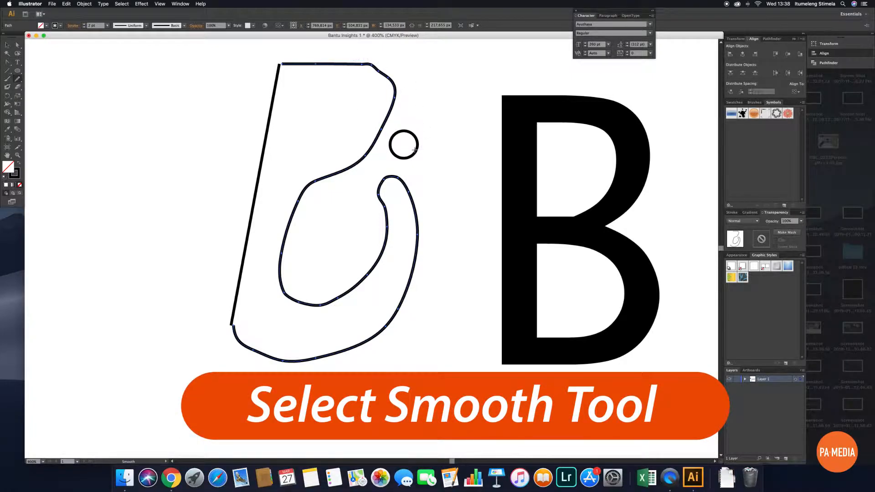
{"action": "left_click_drag", "start_coordinate": [415, 149], "coordinate": [351, 60]}
{"action": "left_click", "coordinate": [17, 45]}
{"action": "left_click_drag", "start_coordinate": [410, 195], "coordinate": [416, 194]}
{"action": "key", "text": "super+z"}
{"action": "left_click", "coordinate": [127, 188]}
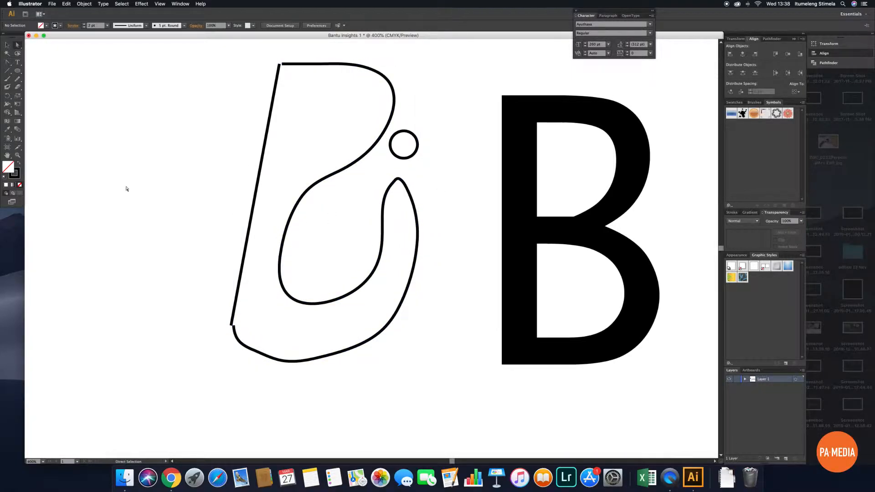
Step: Adjust the slanted stem line so its upper and lower ends meet the ends of the letter outline exactly
{"action": "key", "text": "v"}
{"action": "left_click", "coordinate": [256, 197]}
{"action": "left_click_drag", "start_coordinate": [282, 67], "coordinate": [284, 64]}
{"action": "left_click", "coordinate": [289, 56]}
{"action": "left_click", "coordinate": [283, 67]}
{"action": "left_click", "coordinate": [289, 56]}
{"action": "left_click", "coordinate": [284, 63]}
{"action": "left_click", "coordinate": [300, 58]}
{"action": "left_click", "coordinate": [284, 63]}
{"action": "left_click_drag", "start_coordinate": [284, 63], "coordinate": [283, 62]}
{"action": "left_click", "coordinate": [289, 53]}
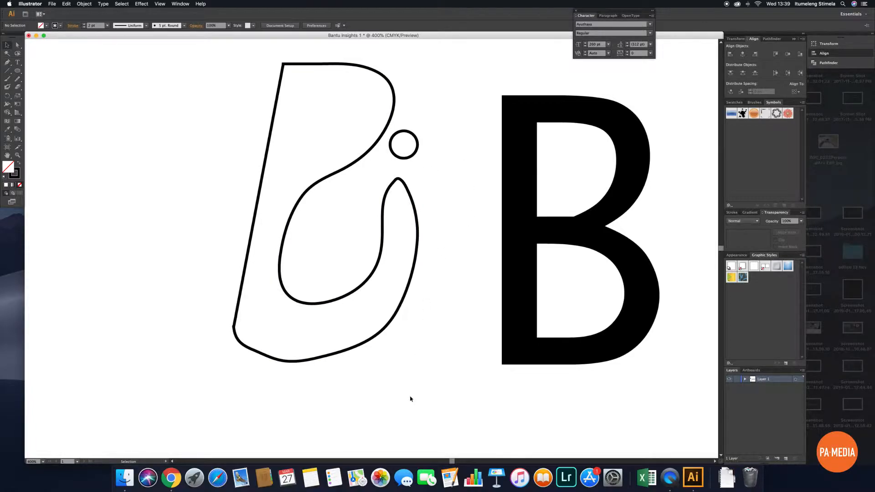
Step: Select the letter outline and even out the remaining bumps along its bottom curve with the Smooth tool
{"action": "left_click", "coordinate": [296, 361]}
{"action": "key", "text": "super+equal"}
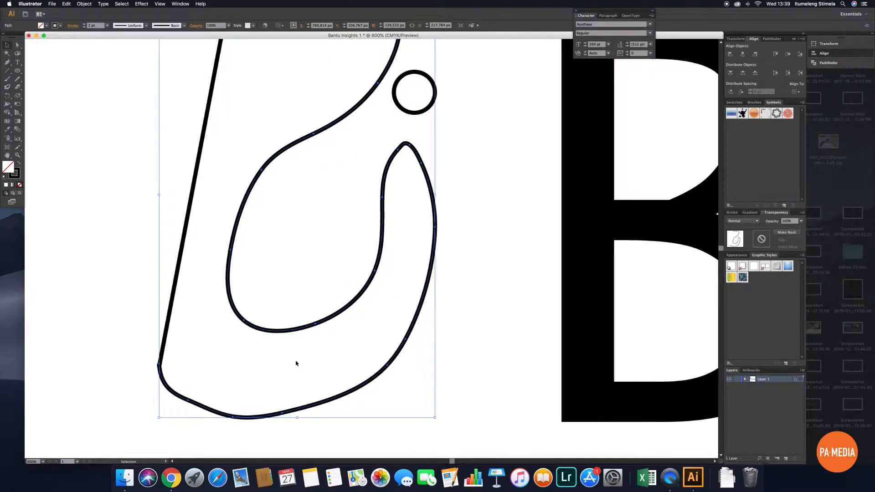
{"action": "scroll", "coordinate": [296, 364], "scroll_direction": "down", "scroll_amount": 2}
{"action": "left_click", "coordinate": [18, 79]}
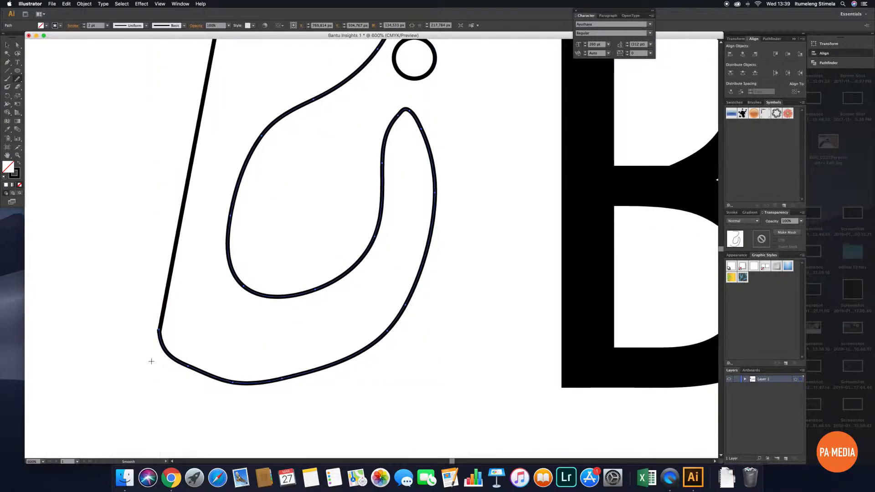
{"action": "left_click_drag", "start_coordinate": [296, 380], "coordinate": [349, 360]}
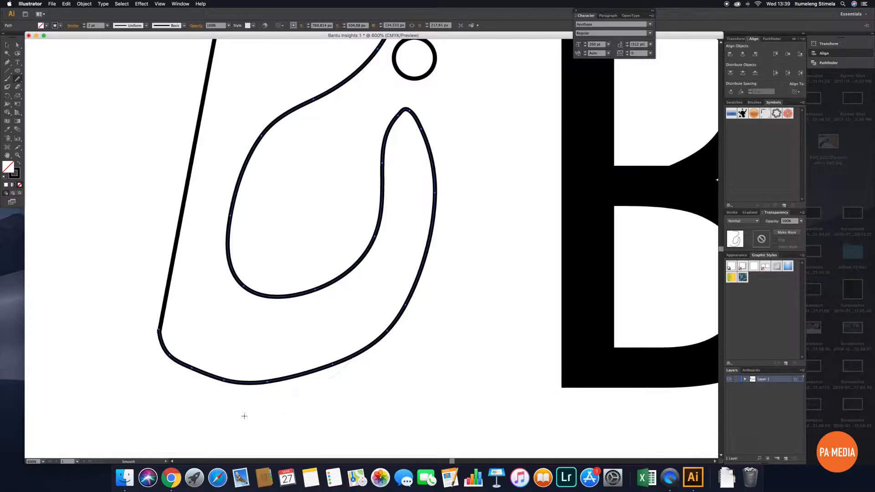
{"action": "left_click_drag", "start_coordinate": [137, 327], "coordinate": [292, 351]}
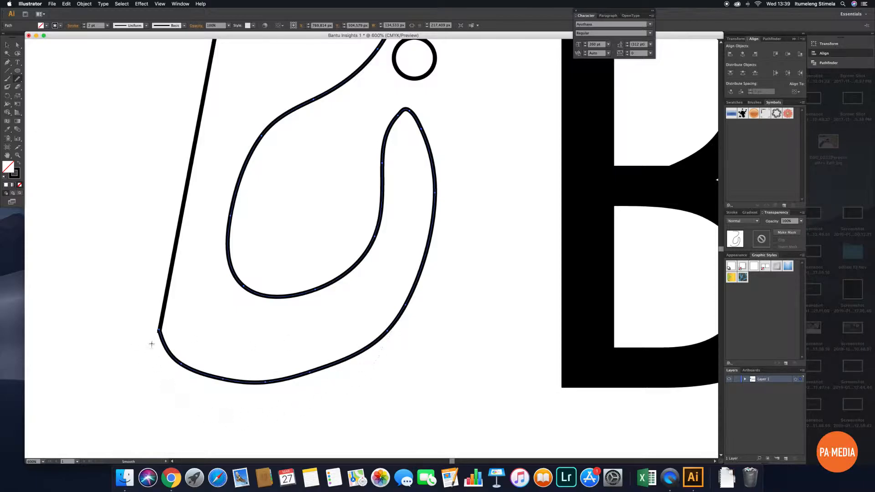
{"action": "left_click_drag", "start_coordinate": [151, 345], "coordinate": [307, 339]}
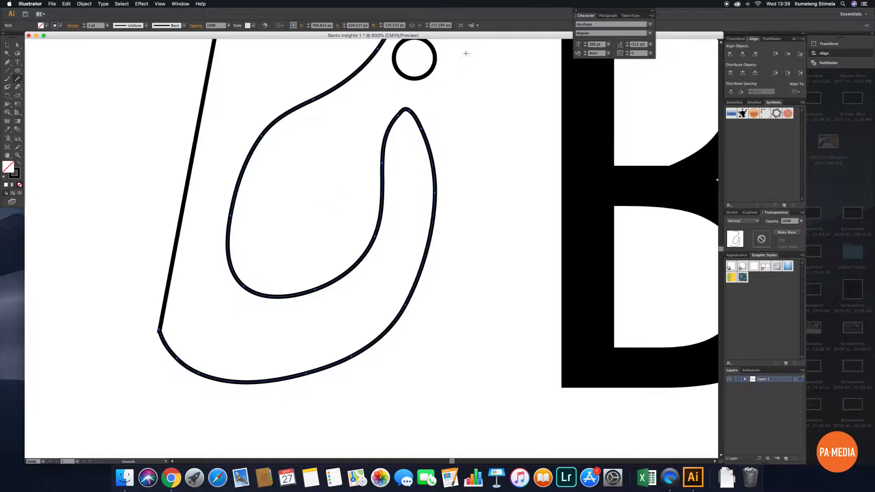
Step: Round off the pointed tip of the lower hook with the Smooth tool and deselect the outline
{"action": "left_click_drag", "start_coordinate": [435, 152], "coordinate": [390, 113]}
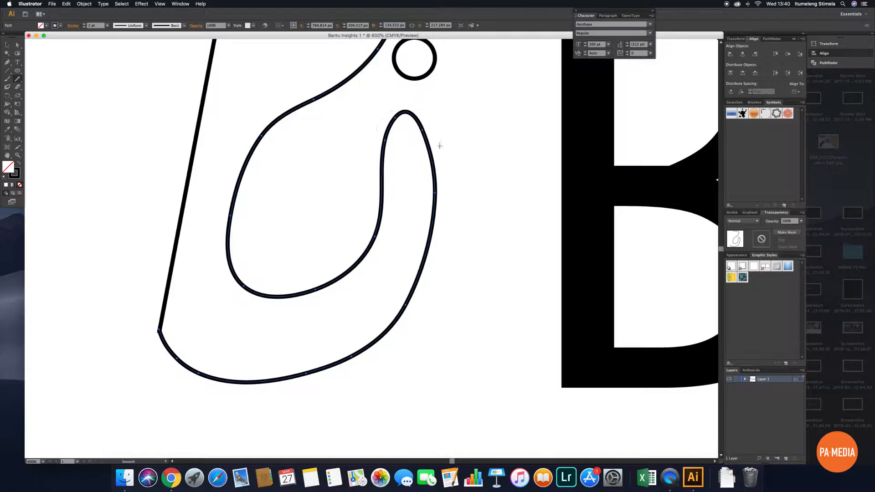
{"action": "left_click_drag", "start_coordinate": [383, 158], "coordinate": [431, 173]}
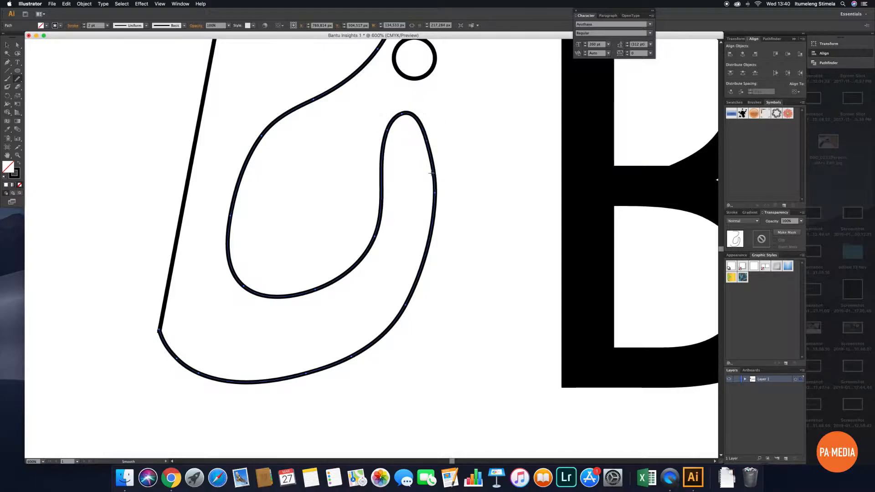
{"action": "key", "text": "v"}
{"action": "left_click", "coordinate": [473, 169]}
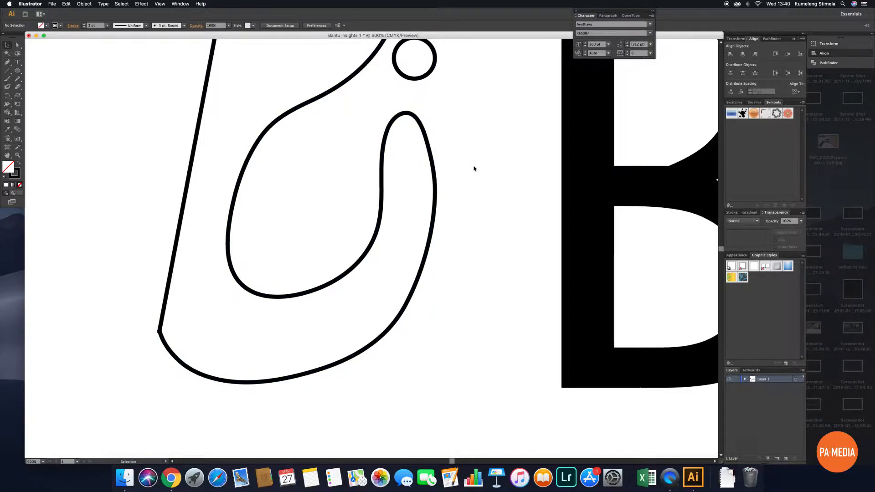
Step: Group the slanted stem line with the letter outline, then try moving the group aside and undo the move
{"action": "key", "text": "super+1"}
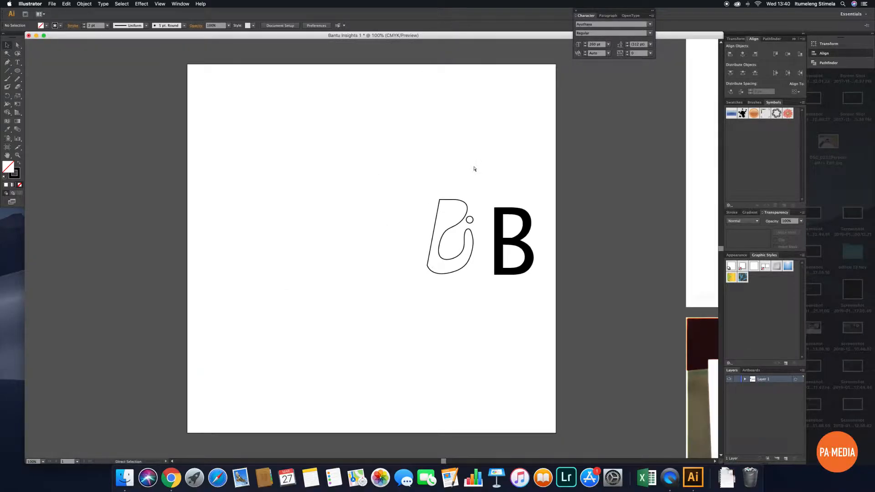
{"action": "key", "text": "super+plus"}
{"action": "key", "text": "super+plus"}
{"action": "key", "text": "super+plus"}
{"action": "scroll", "coordinate": [475, 168], "scroll_direction": "right", "scroll_amount": 3}
{"action": "left_click", "coordinate": [488, 169]}
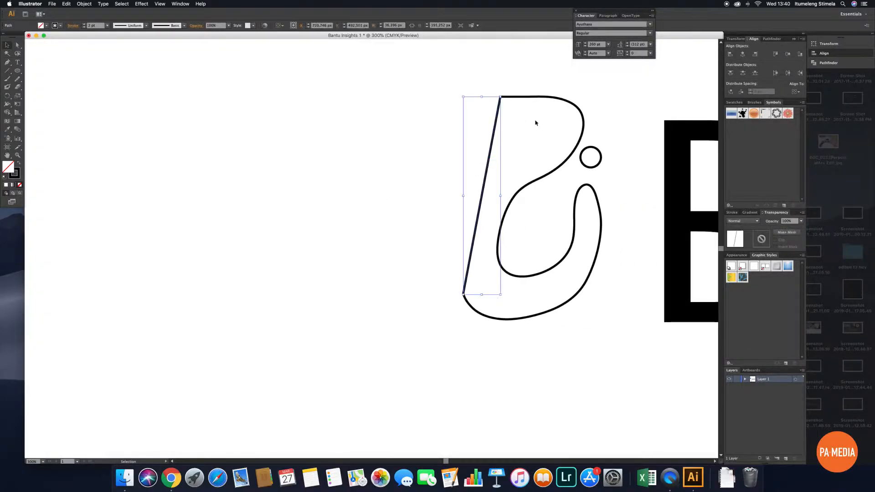
{"action": "left_click", "coordinate": [542, 100], "text": "shift"}
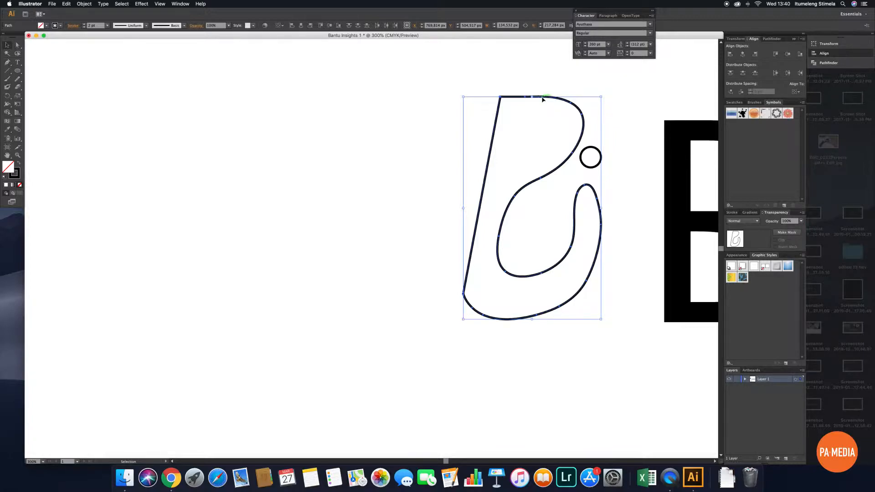
{"action": "key", "text": "a"}
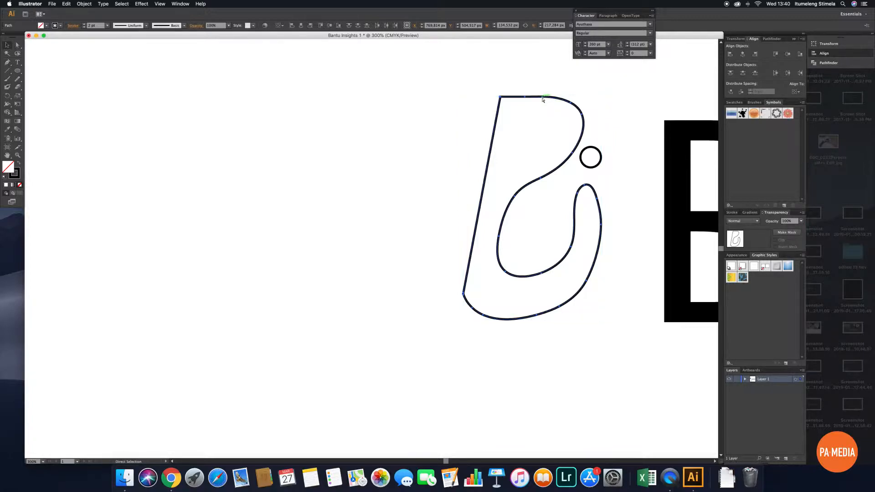
{"action": "key", "text": "v"}
{"action": "scroll", "coordinate": [538, 93], "scroll_direction": "left", "scroll_amount": 4}
{"action": "left_click", "coordinate": [610, 117]}
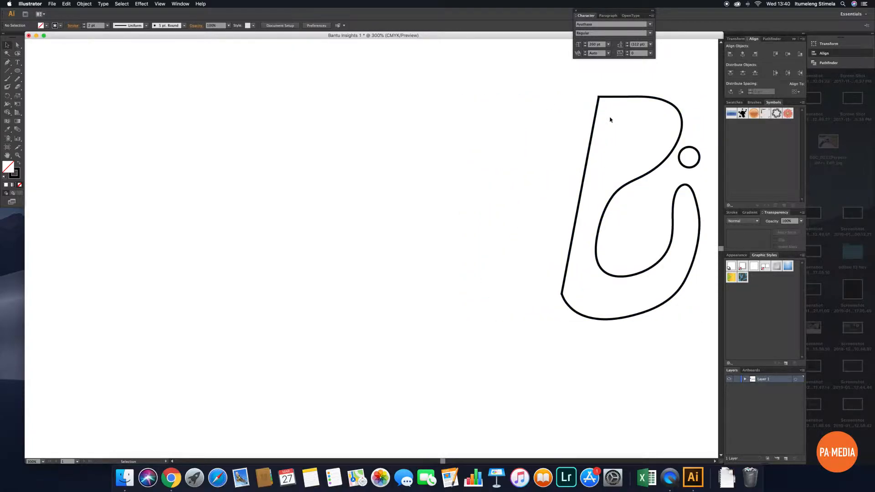
{"action": "left_click_drag", "start_coordinate": [592, 124], "coordinate": [515, 129]}
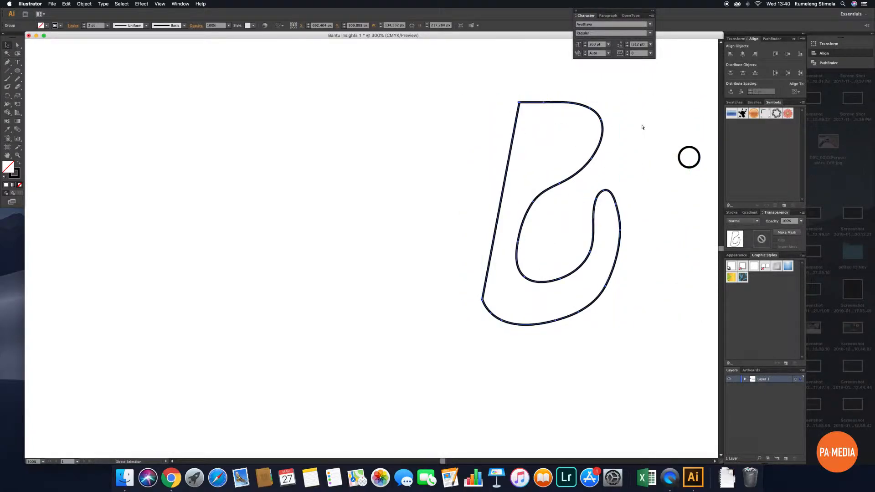
{"action": "key", "text": "super+z"}
Step: Move the small circle slightly down, closer to the hook's tip, and deselect it
{"action": "left_click_drag", "start_coordinate": [698, 160], "coordinate": [697, 172]}
{"action": "left_click", "coordinate": [696, 139]}
{"action": "scroll", "coordinate": [697, 139], "scroll_direction": "right", "scroll_amount": 2}
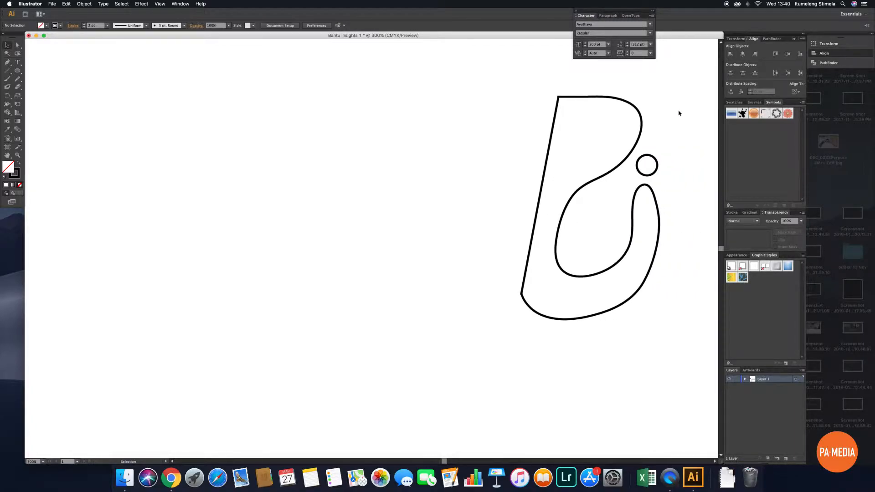
Step: Ungroup the letter into its separate stem line and outline paths, and clear the selection
{"action": "left_click", "coordinate": [536, 215]}
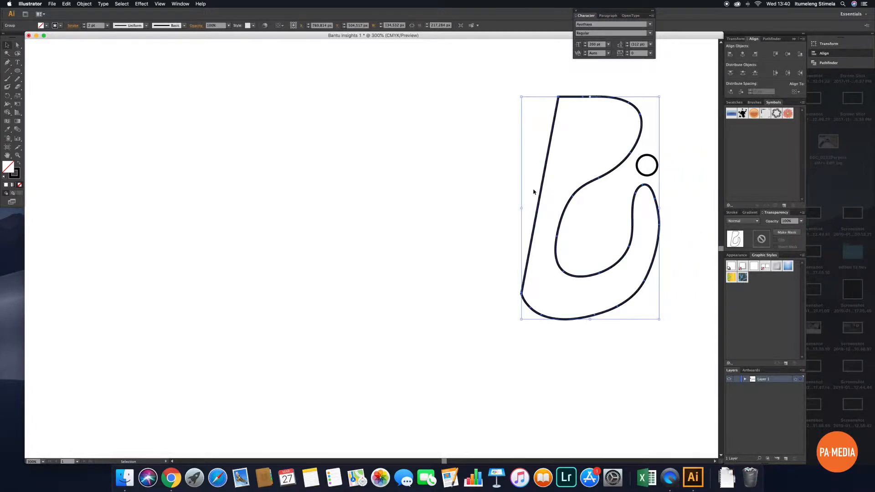
{"action": "key", "text": "ctrl+equal"}
{"action": "key", "text": "ctrl+equal"}
{"action": "scroll", "coordinate": [534, 192], "scroll_direction": "right", "scroll_amount": 10}
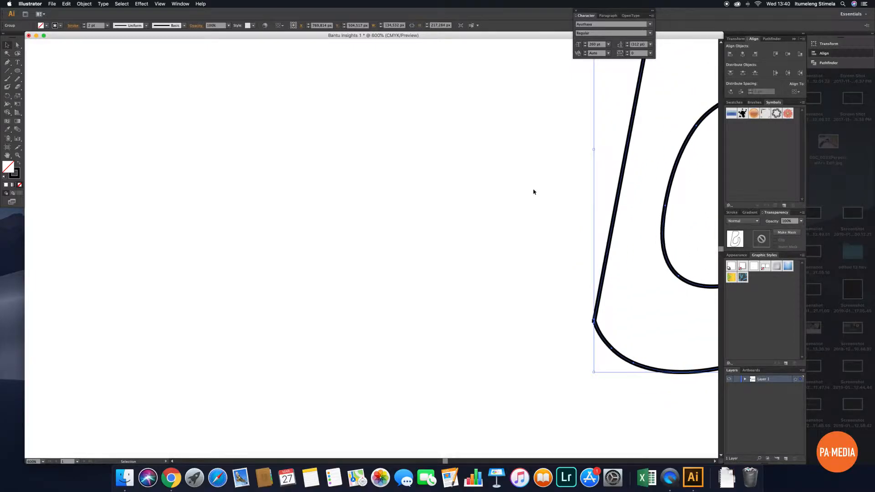
{"action": "left_click", "coordinate": [448, 272]}
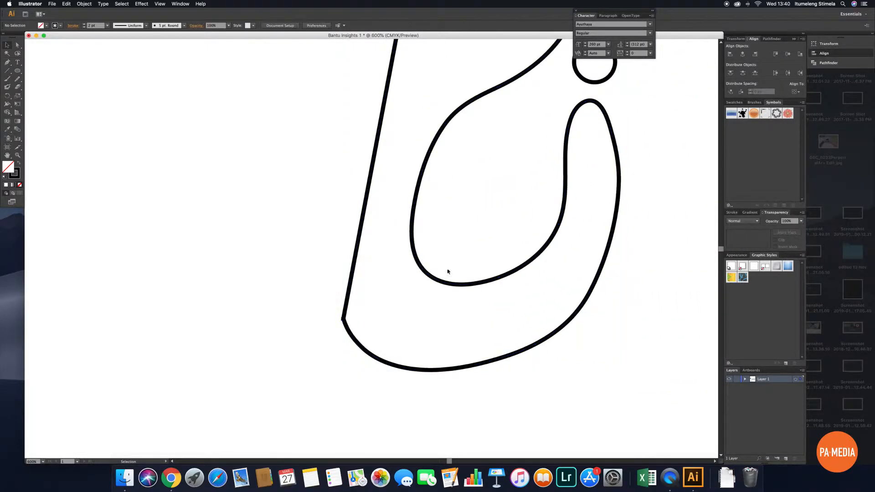
{"action": "left_click", "coordinate": [351, 266]}
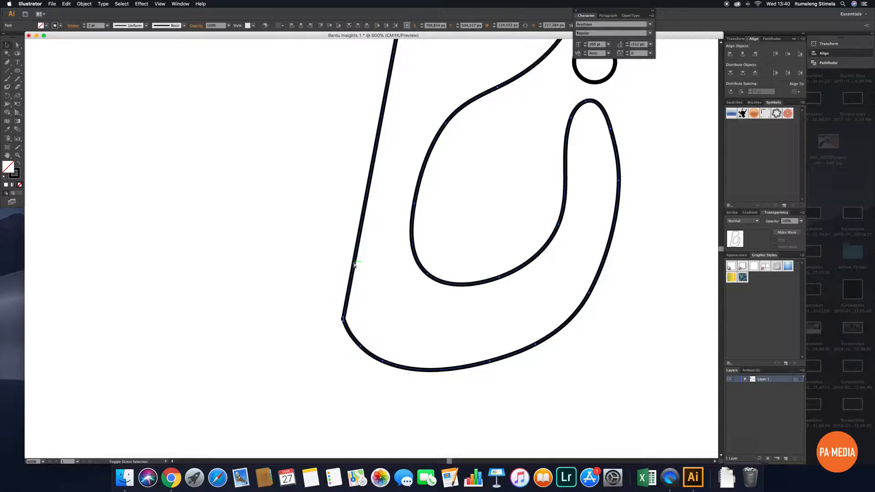
{"action": "left_click", "coordinate": [325, 266]}
Step: Select the stem line and examine closely how it meets the letter outline at the lower corner
{"action": "scroll", "coordinate": [366, 315], "scroll_direction": "down", "scroll_amount": 1}
{"action": "left_click", "coordinate": [353, 331]}
{"action": "left_click", "coordinate": [345, 312]}
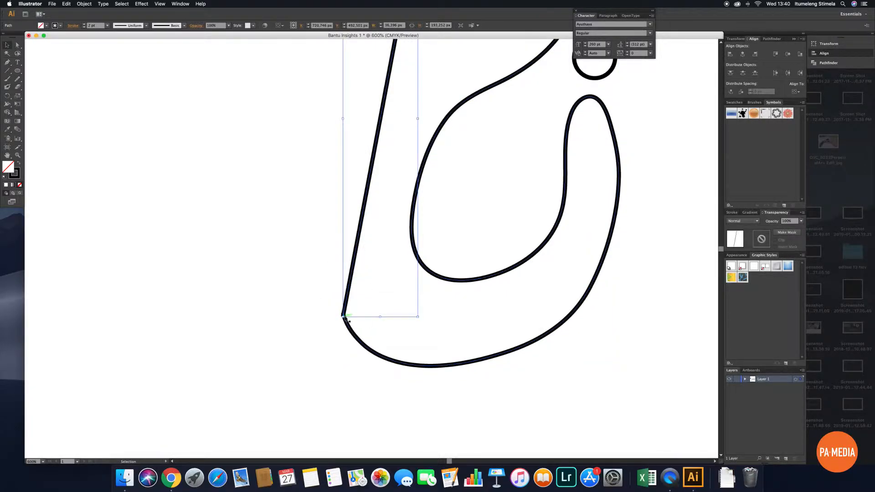
{"action": "left_click", "coordinate": [311, 264]}
{"action": "key", "text": "super+equal"}
{"action": "scroll", "coordinate": [309, 258], "scroll_direction": "right", "scroll_amount": 1}
{"action": "left_click_drag", "start_coordinate": [312, 245], "coordinate": [381, 390]}
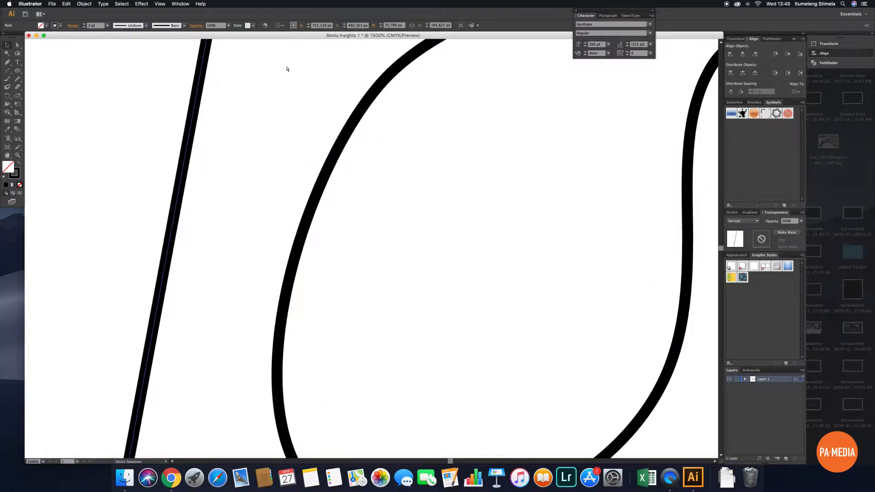
Step: Try deleting the stem line, undo the deletion, and move the line out to the left of the letter outline
{"action": "key", "text": "super+minus"}
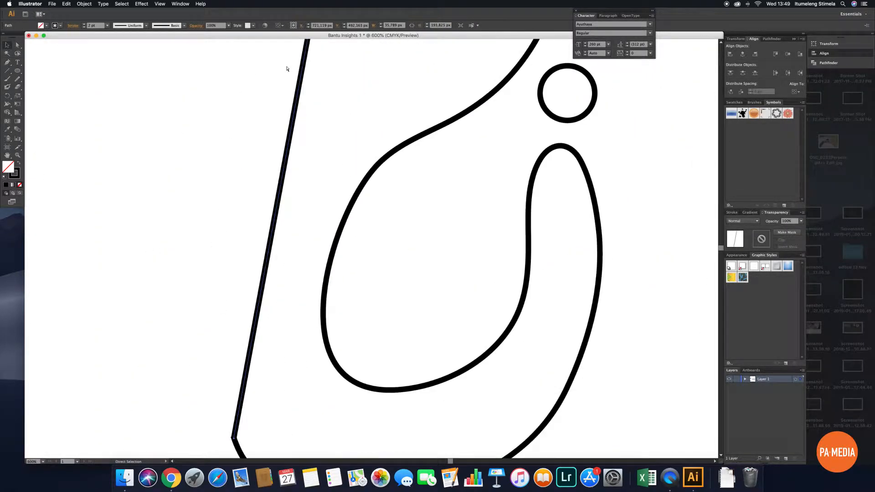
{"action": "key", "text": "super+minus"}
{"action": "key", "text": "v"}
{"action": "key", "text": "Delete"}
{"action": "key", "text": "super+z"}
{"action": "left_click_drag", "start_coordinate": [333, 177], "coordinate": [213, 161]}
Step: Close the letter outline by joining its open upper and lower ends with a straight Pen tool segment, then deselect it
{"action": "left_click", "coordinate": [8, 62]}
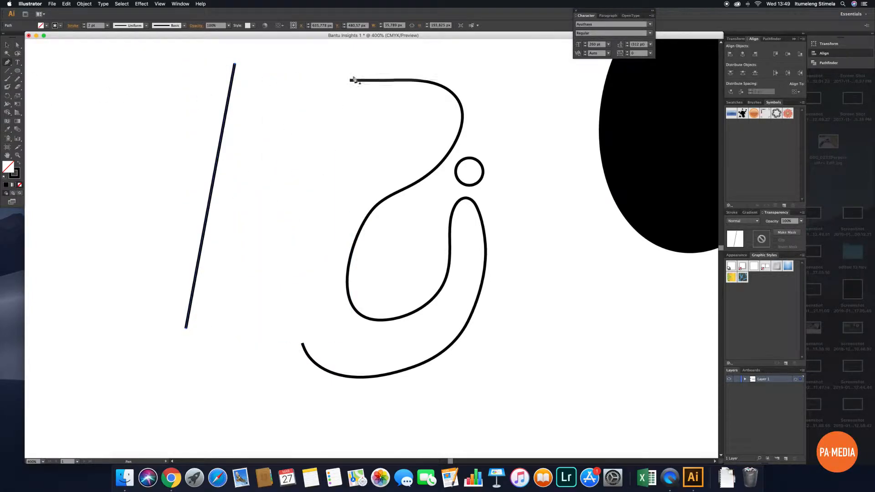
{"action": "left_click", "coordinate": [351, 80]}
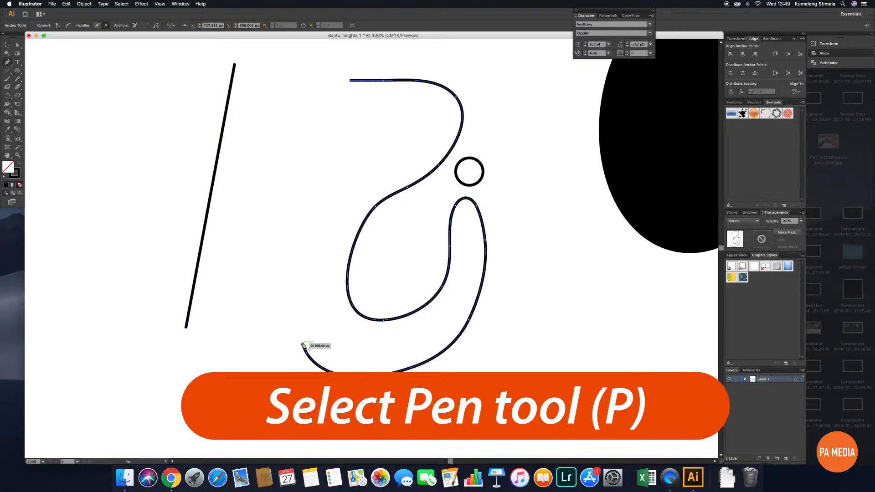
{"action": "left_click", "coordinate": [303, 345]}
{"action": "left_click", "coordinate": [7, 45]}
{"action": "left_click", "coordinate": [93, 68]}
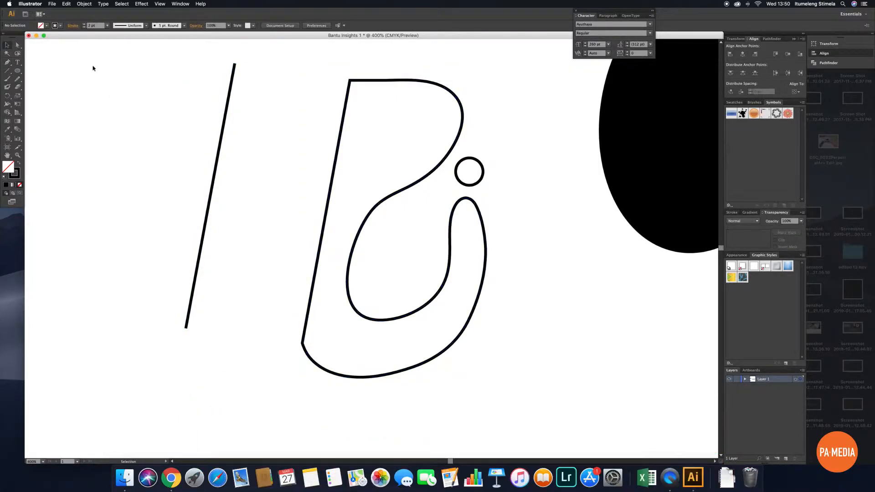
Step: Delete the leftover stem line standing beside the closed letter outline
{"action": "key", "text": "super+equal"}
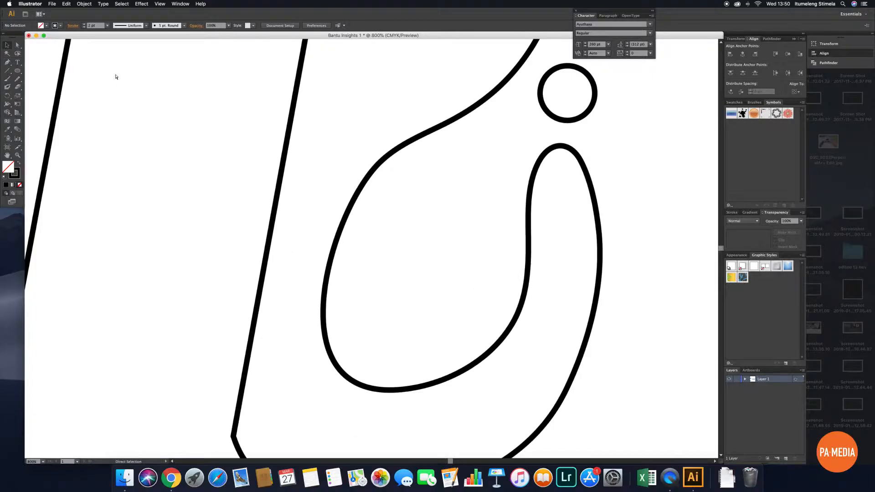
{"action": "key", "text": "super+minus"}
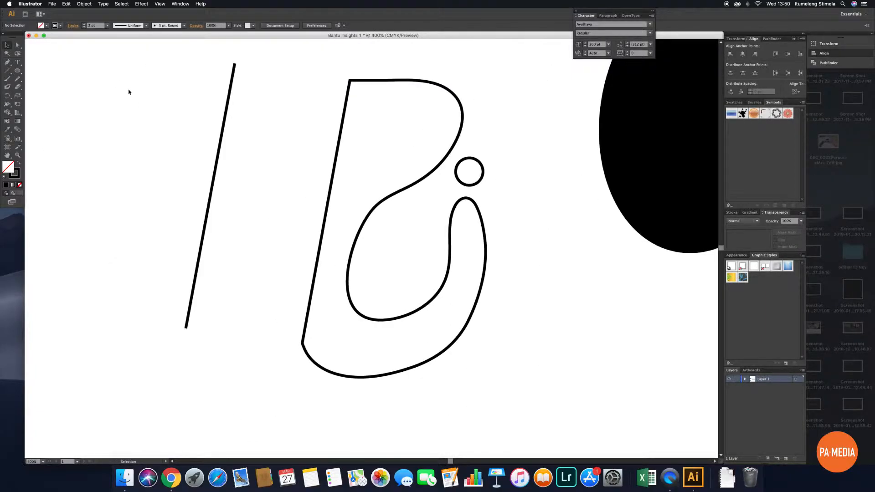
{"action": "left_click", "coordinate": [221, 139]}
{"action": "key", "text": "Delete"}
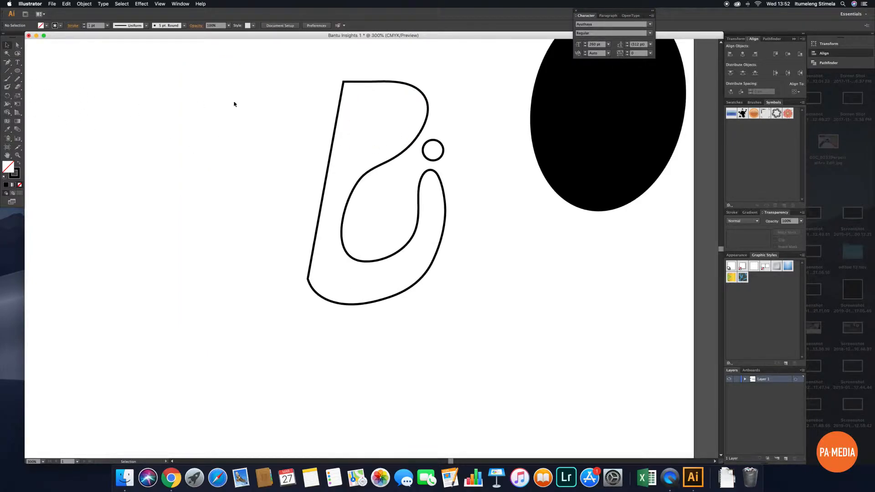
Step: Draw an ellipse about 145 px wide and 113 px high over the letter's upper bowl and swap its fill and stroke
{"action": "left_click", "coordinate": [18, 70]}
{"action": "left_click_drag", "start_coordinate": [300, 65], "coordinate": [448, 181]}
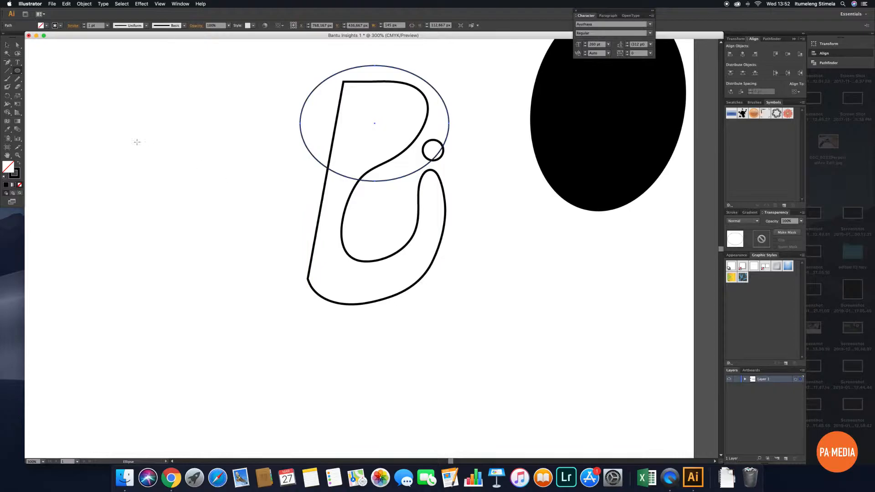
{"action": "left_click", "coordinate": [7, 112]}
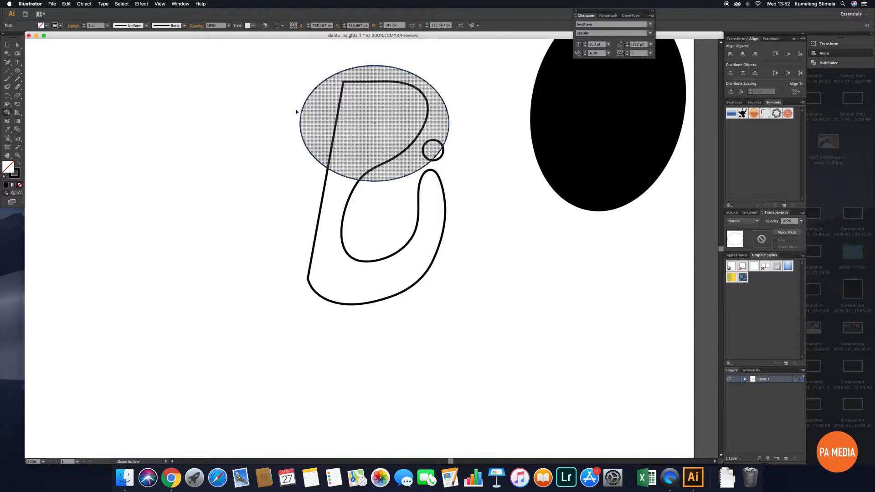
{"action": "left_click", "coordinate": [8, 45]}
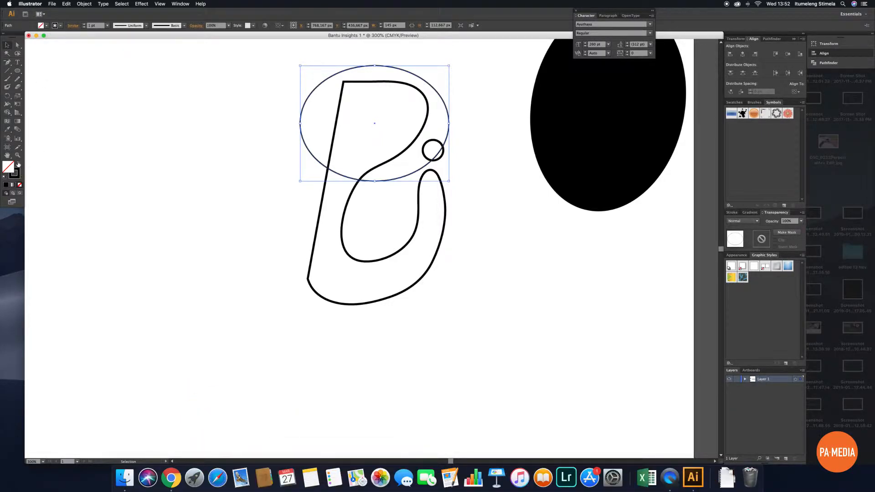
{"action": "left_click", "coordinate": [18, 164]}
Step: Select the black ellipse together with the letter outline and remove the ellipse's area outside the letter with the Shape Builder tool
{"action": "left_click", "coordinate": [11, 121]}
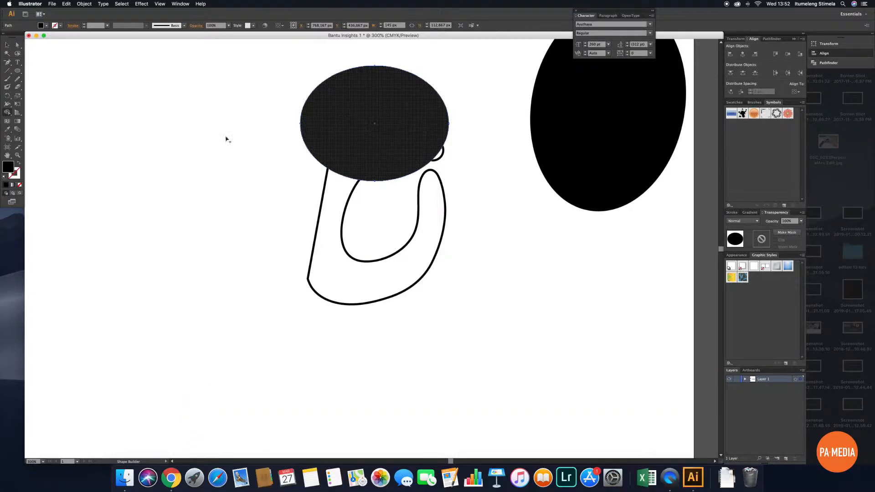
{"action": "left_click", "coordinate": [7, 45]}
{"action": "left_click_drag", "start_coordinate": [138, 59], "coordinate": [412, 302]}
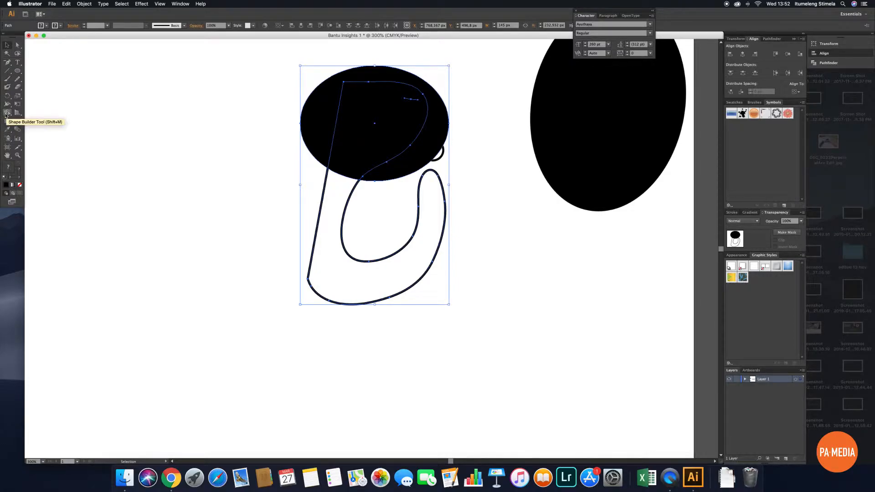
{"action": "left_click", "coordinate": [5, 115]}
{"action": "key", "text": "k"}
{"action": "left_click", "coordinate": [9, 105]}
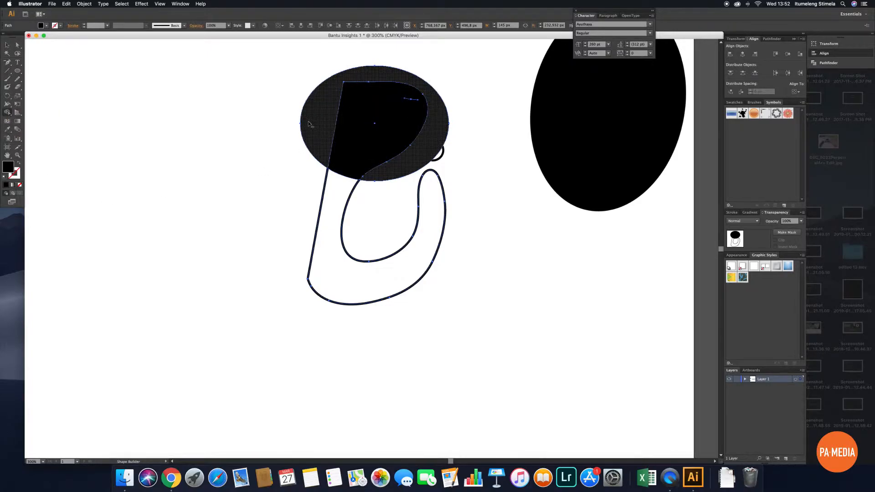
{"action": "left_click", "coordinate": [308, 124], "text": "alt"}
Step: Try moving the filled upper bowl away, undo it, then isolate the filled piece and leave isolation mode
{"action": "left_click", "coordinate": [7, 44]}
{"action": "left_click", "coordinate": [370, 144]}
{"action": "left_click_drag", "start_coordinate": [370, 143], "coordinate": [196, 142]}
{"action": "key", "text": "super+z"}
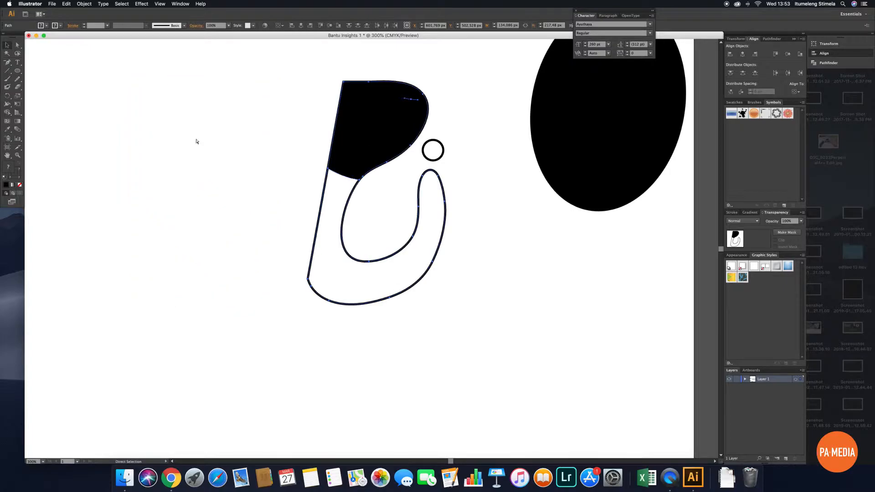
{"action": "left_click", "coordinate": [246, 185]}
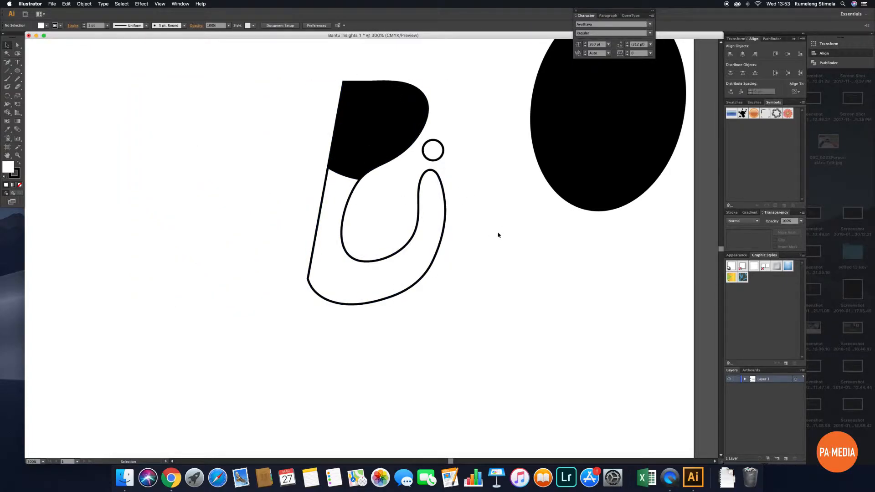
{"action": "double_click", "coordinate": [367, 158]}
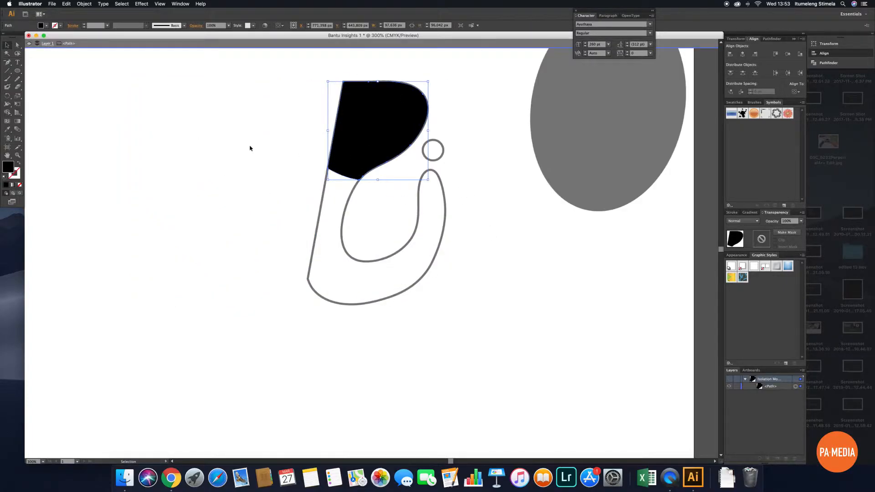
{"action": "left_click", "coordinate": [28, 43]}
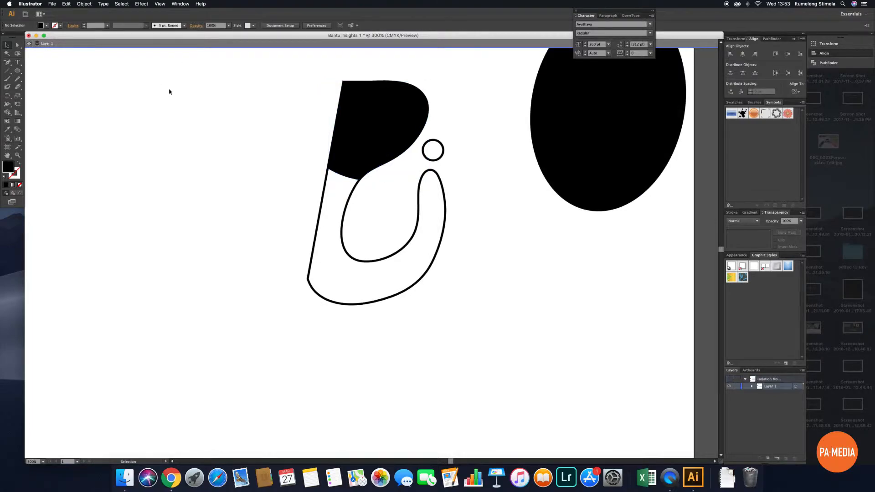
Step: Isolate the black upper-bowl piece, move it to the left of the letter outline, then exit isolation mode and deselect it
{"action": "double_click", "coordinate": [363, 137]}
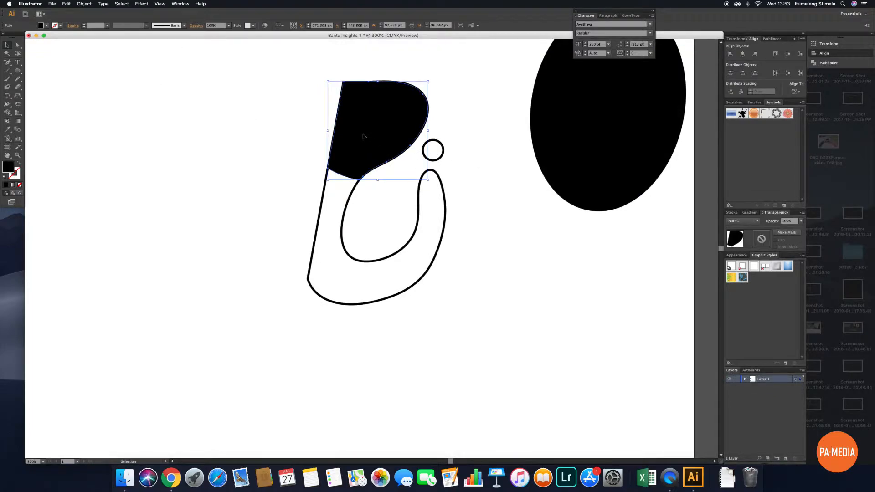
{"action": "left_click_drag", "start_coordinate": [386, 142], "coordinate": [241, 160]}
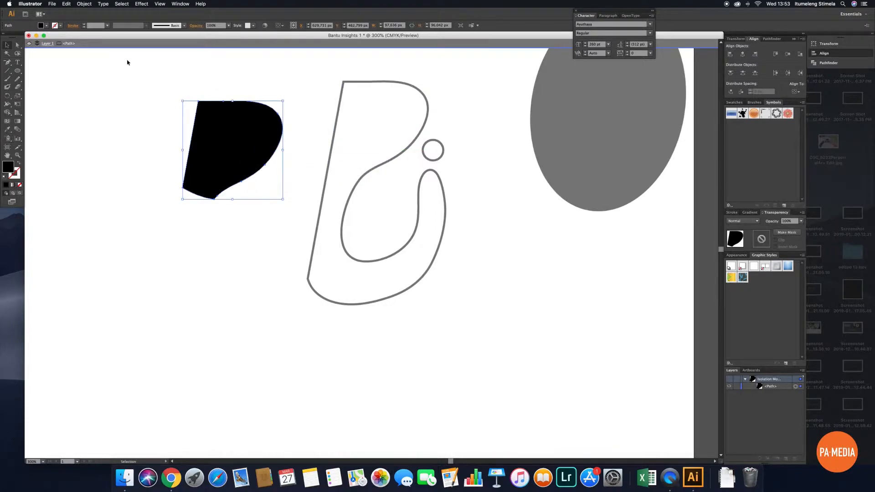
{"action": "left_click", "coordinate": [29, 43]}
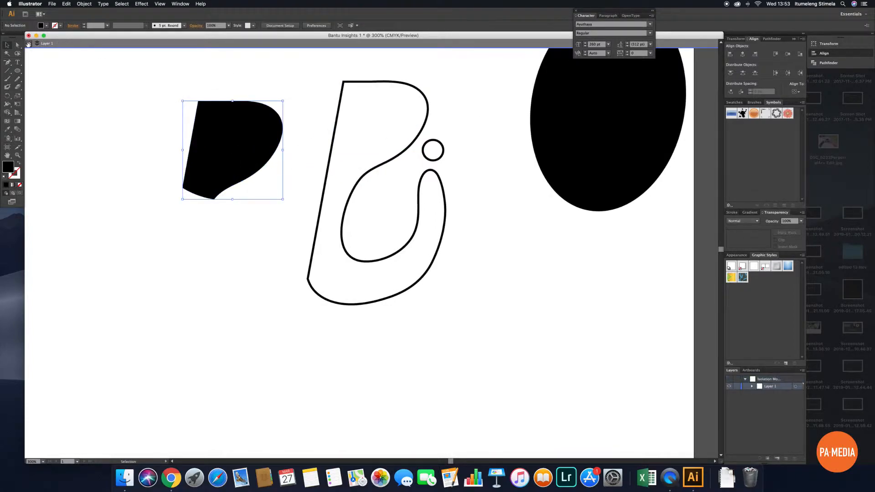
{"action": "left_click", "coordinate": [250, 104]}
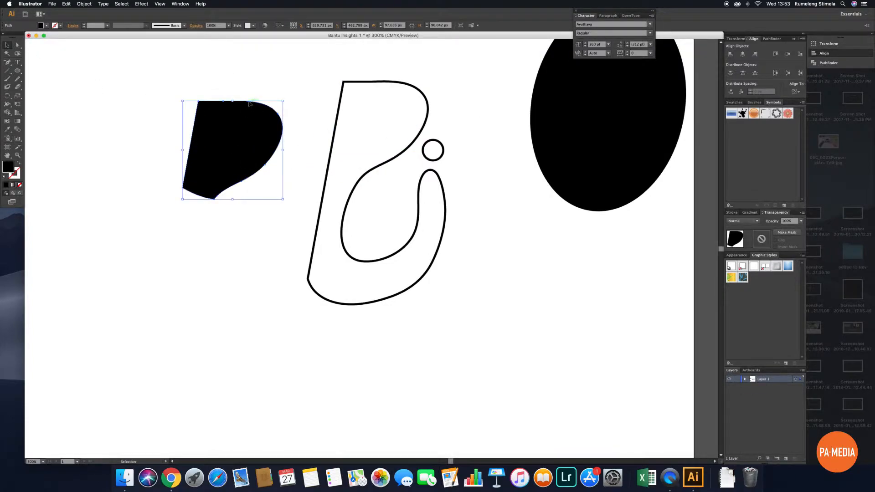
{"action": "left_click", "coordinate": [139, 94]}
{"action": "key", "text": "super+equal"}
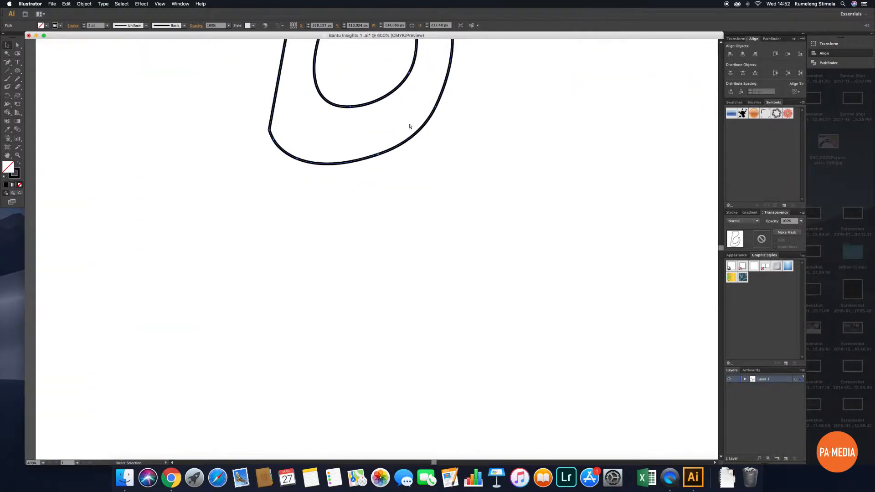
Step: Try to move the anchor point at the tip of the lower bowl's hook with the Direct Selection tool, and undo it
{"action": "key", "text": "super+equal"}
{"action": "scroll", "coordinate": [410, 126], "scroll_direction": "up", "scroll_amount": 10}
{"action": "scroll", "coordinate": [409, 127], "scroll_direction": "right", "scroll_amount": 3}
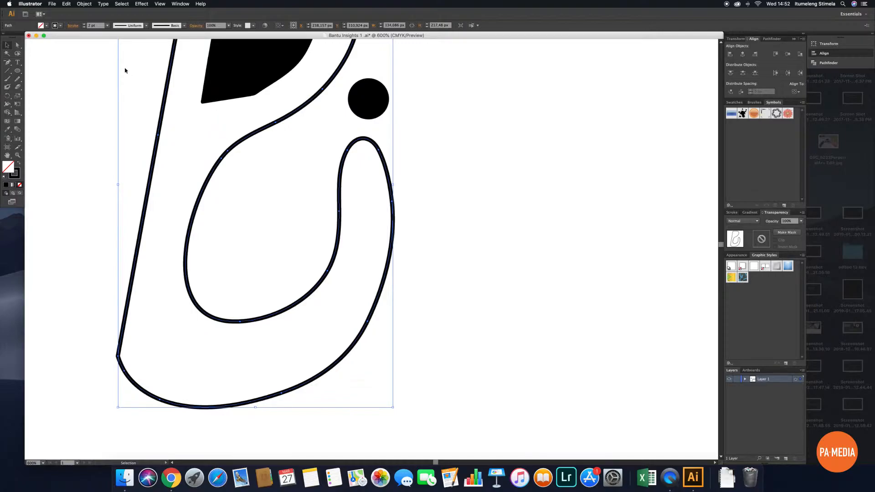
{"action": "left_click", "coordinate": [17, 45]}
{"action": "left_click_drag", "start_coordinate": [349, 149], "coordinate": [354, 133]}
{"action": "key", "text": "super+z"}
Step: Move the inner anchor point of the lower hook's tip outward to about X 276 px, making the rounded end wider
{"action": "left_click", "coordinate": [347, 148]}
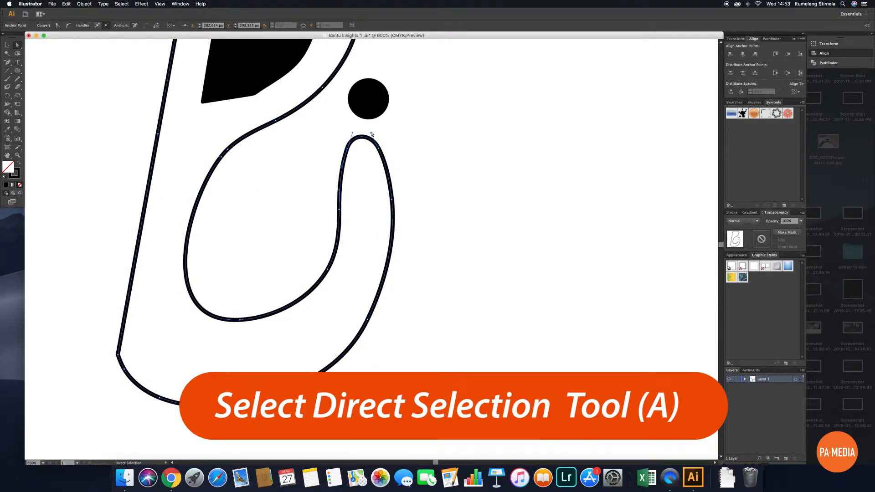
{"action": "left_click", "coordinate": [371, 134]}
{"action": "left_click", "coordinate": [369, 137]}
{"action": "left_click_drag", "start_coordinate": [369, 136], "coordinate": [343, 155]}
{"action": "left_click", "coordinate": [347, 149]}
{"action": "left_click_drag", "start_coordinate": [338, 155], "coordinate": [335, 157]}
{"action": "left_click", "coordinate": [373, 148]}
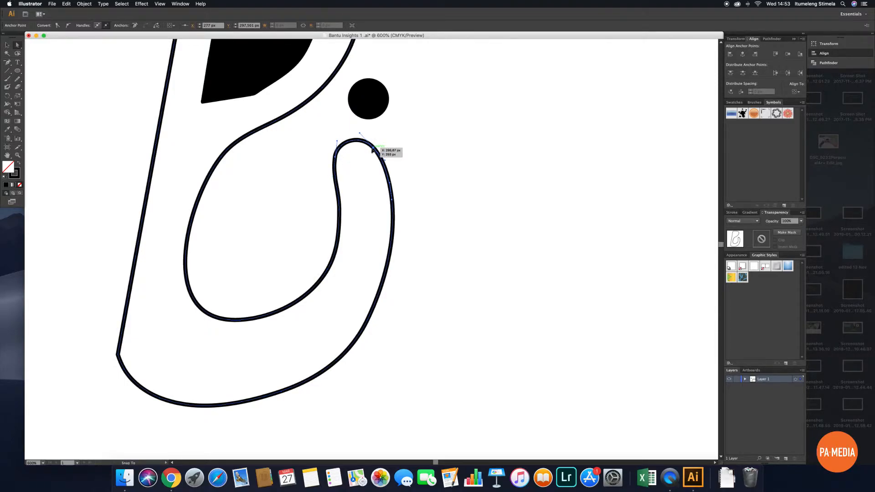
{"action": "left_click_drag", "start_coordinate": [335, 159], "coordinate": [334, 159]}
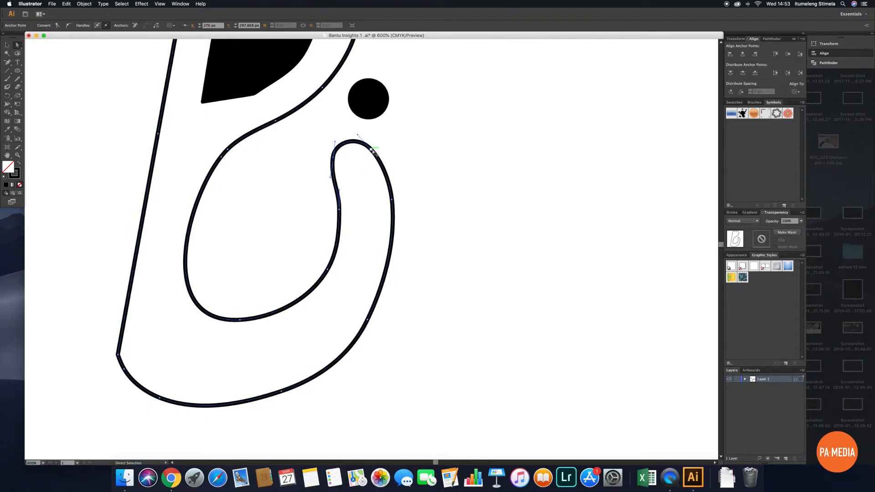
Step: Deselect the letter outline, then shift the black dot slightly left and down and deselect it
{"action": "key", "text": "v"}
{"action": "key", "text": "super+minus"}
{"action": "key", "text": "super+minus"}
{"action": "key", "text": "a"}
{"action": "left_click", "coordinate": [5, 45]}
{"action": "left_click", "coordinate": [129, 89]}
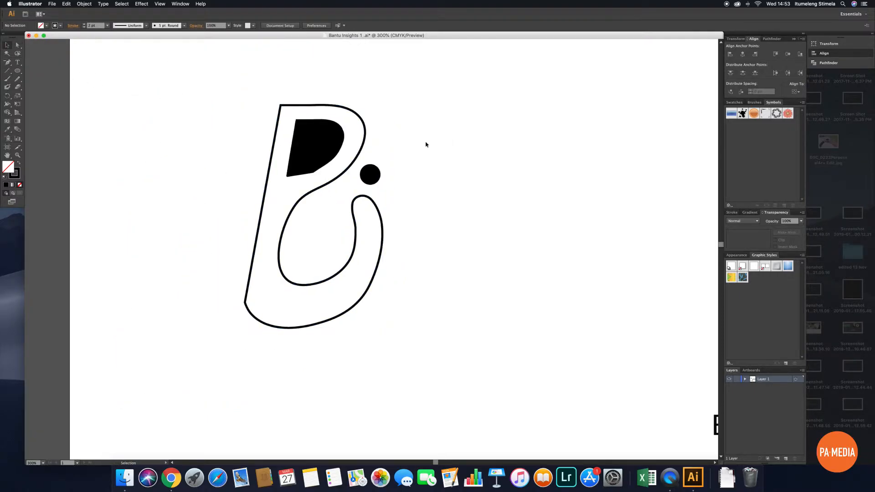
{"action": "left_click_drag", "start_coordinate": [367, 173], "coordinate": [365, 176]}
{"action": "left_click", "coordinate": [489, 105]}
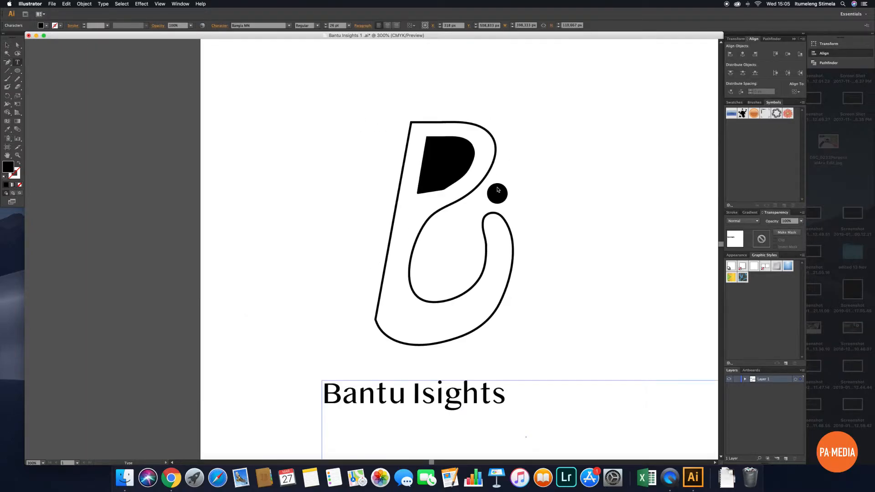
Step: Move the black dot left into the gap between the upper bowl and the hook's tip, then deselect it
{"action": "left_click", "coordinate": [502, 192]}
{"action": "left_click_drag", "start_coordinate": [502, 192], "coordinate": [492, 198]}
{"action": "left_click", "coordinate": [543, 166]}
{"action": "left_click", "coordinate": [522, 178]}
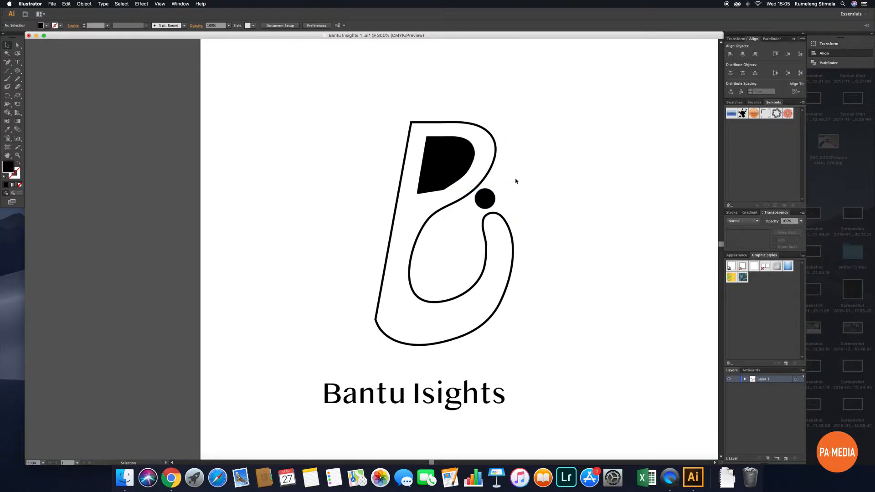
Step: Resize the black dot to 15 px wide and 15 px high, then deselect it
{"action": "left_click", "coordinate": [486, 206]}
{"action": "type", "text": "15"}
{"action": "left_click", "coordinate": [451, 28]}
{"action": "key", "text": "Return"}
{"action": "key", "text": "Return"}
{"action": "left_click", "coordinate": [441, 301]}
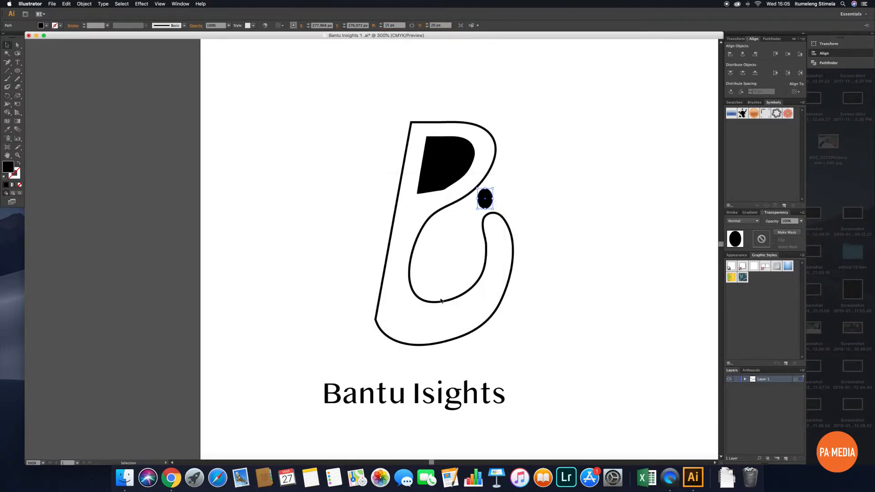
{"action": "double_click", "coordinate": [435, 26]}
{"action": "type", "text": "15"}
{"action": "key", "text": "Return"}
{"action": "left_click", "coordinate": [609, 208]}
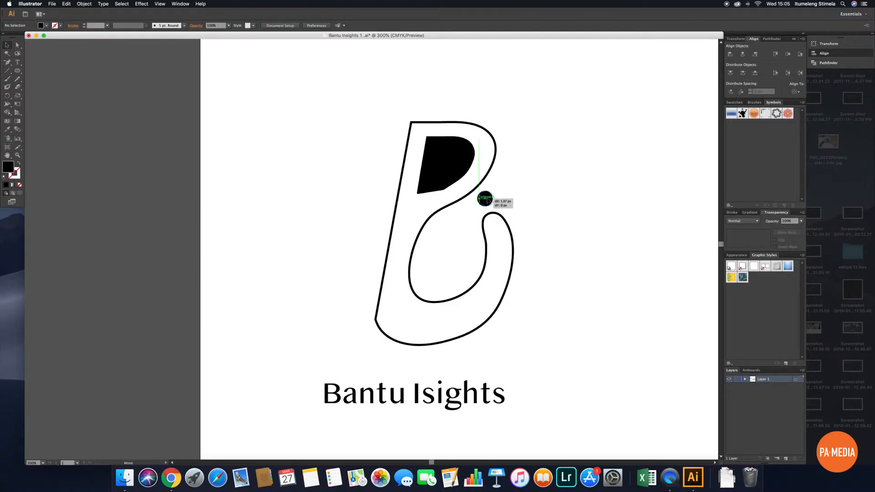